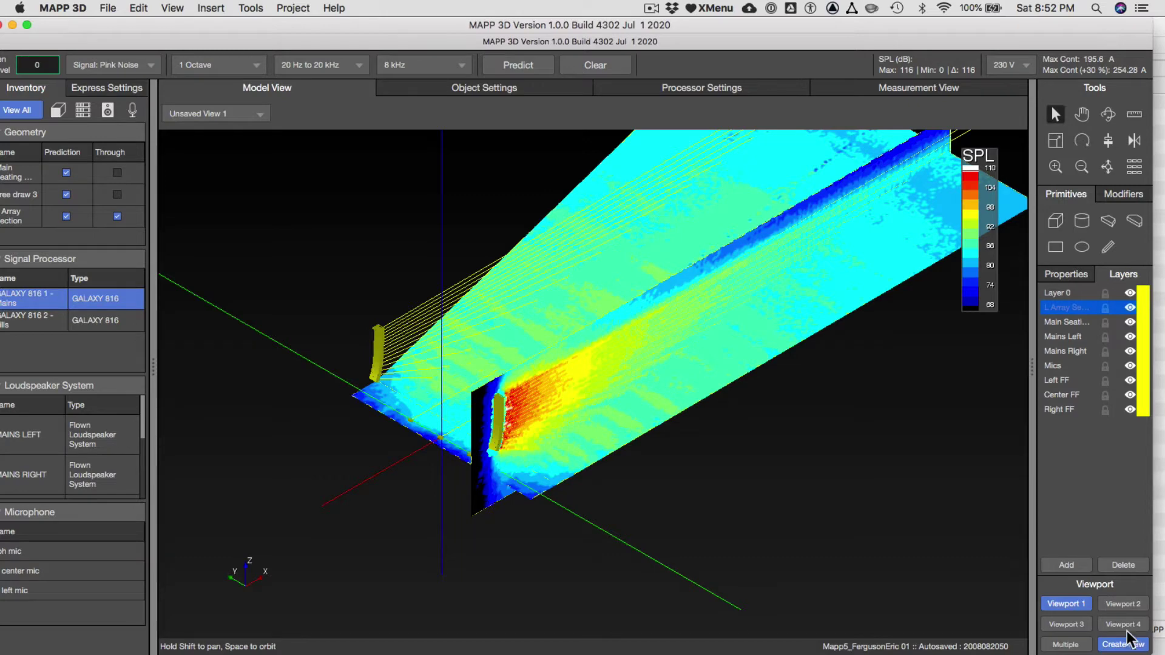
Show the array's section plane in Viewport 4, then switch to the Word assignment and compare the Before and After shading predictions
{"action": "left_click", "coordinate": [1122, 625]}
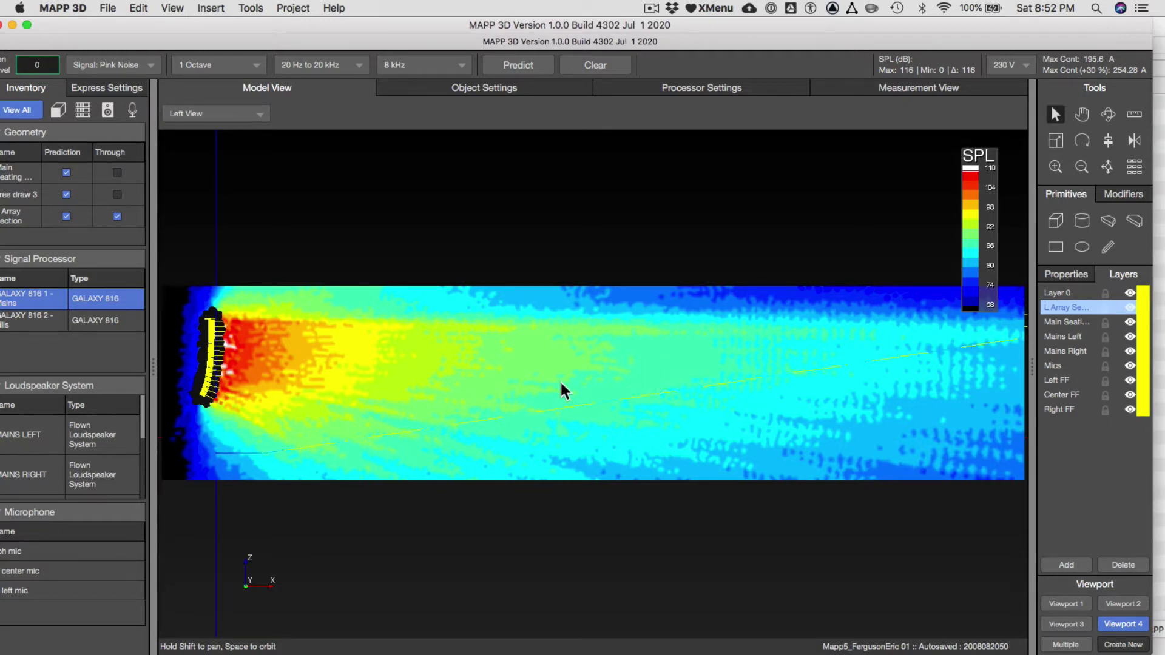
{"action": "key", "text": "super+Tab"}
{"action": "key", "text": "super+Tab"}
{"action": "key", "text": "super+Tab"}
{"action": "key", "text": "super+Tab"}
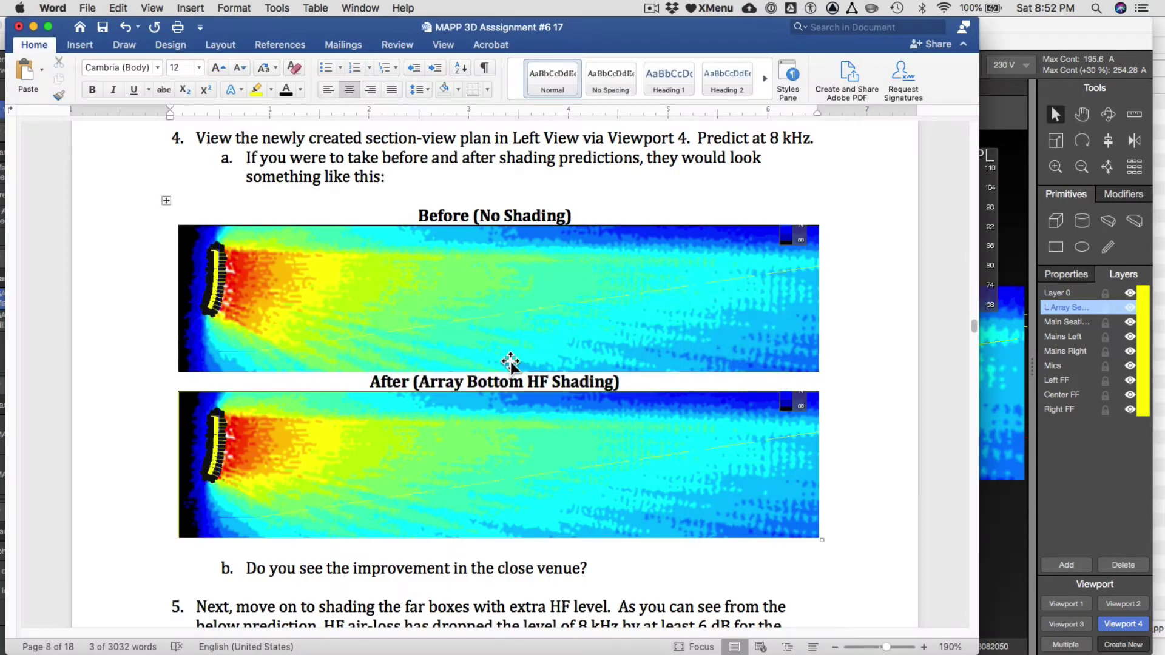
{"action": "scroll", "coordinate": [503, 351], "scroll_direction": "down", "scroll_amount": 1}
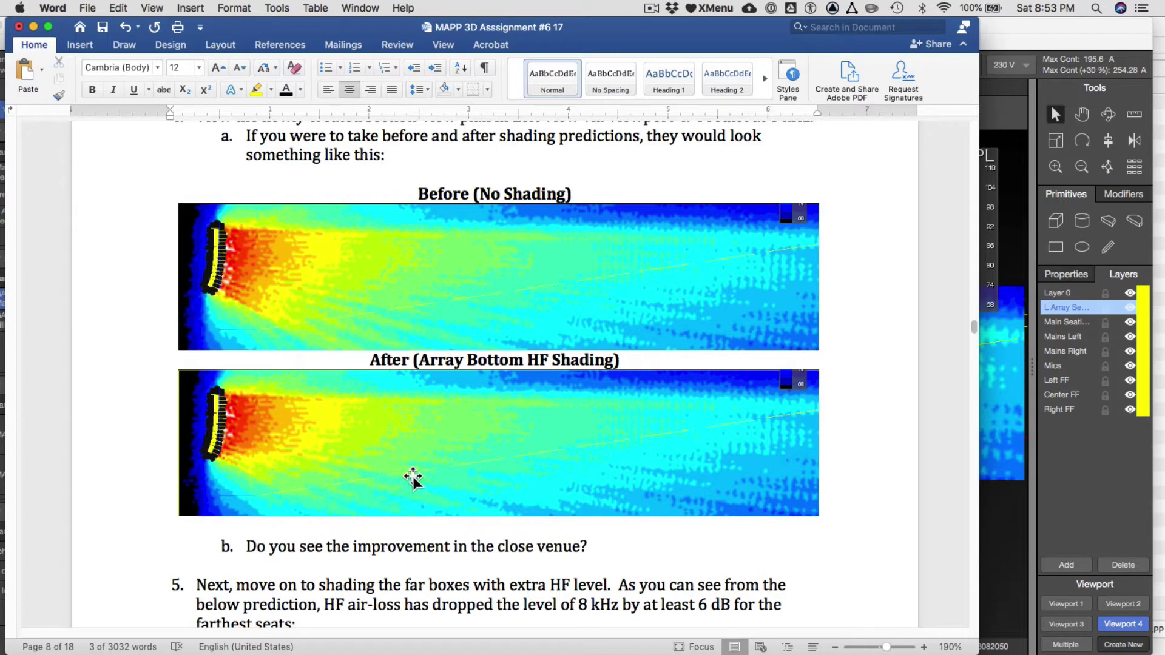
{"action": "scroll", "coordinate": [412, 479], "scroll_direction": "down", "scroll_amount": 2}
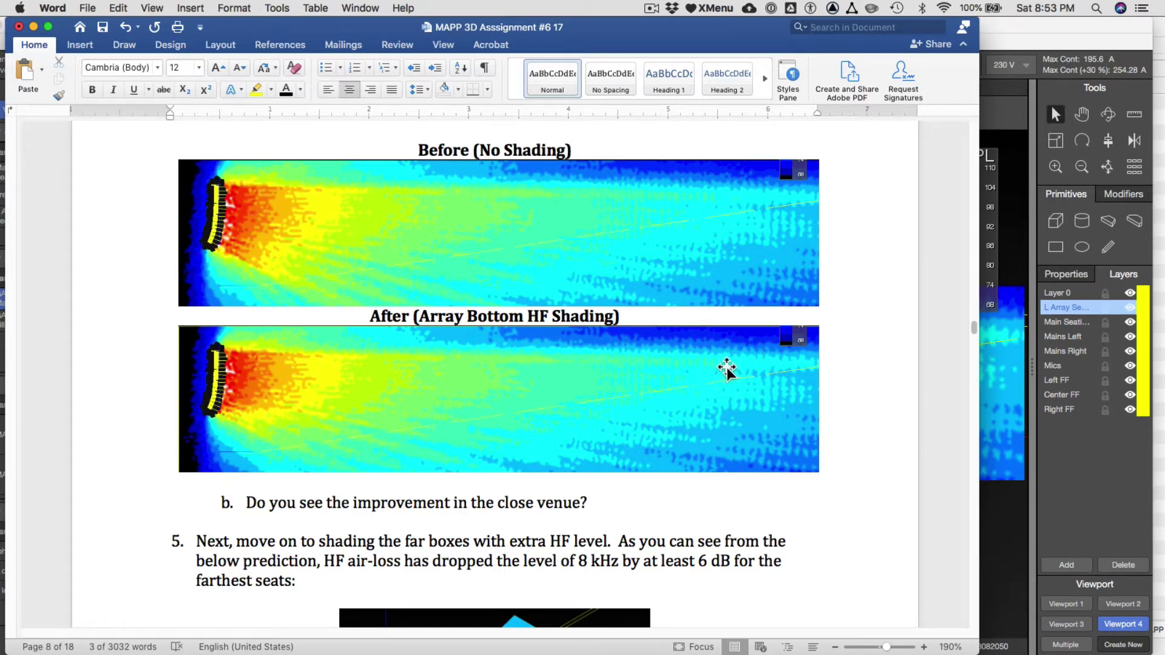
{"action": "scroll", "coordinate": [726, 368], "scroll_direction": "down", "scroll_amount": 5}
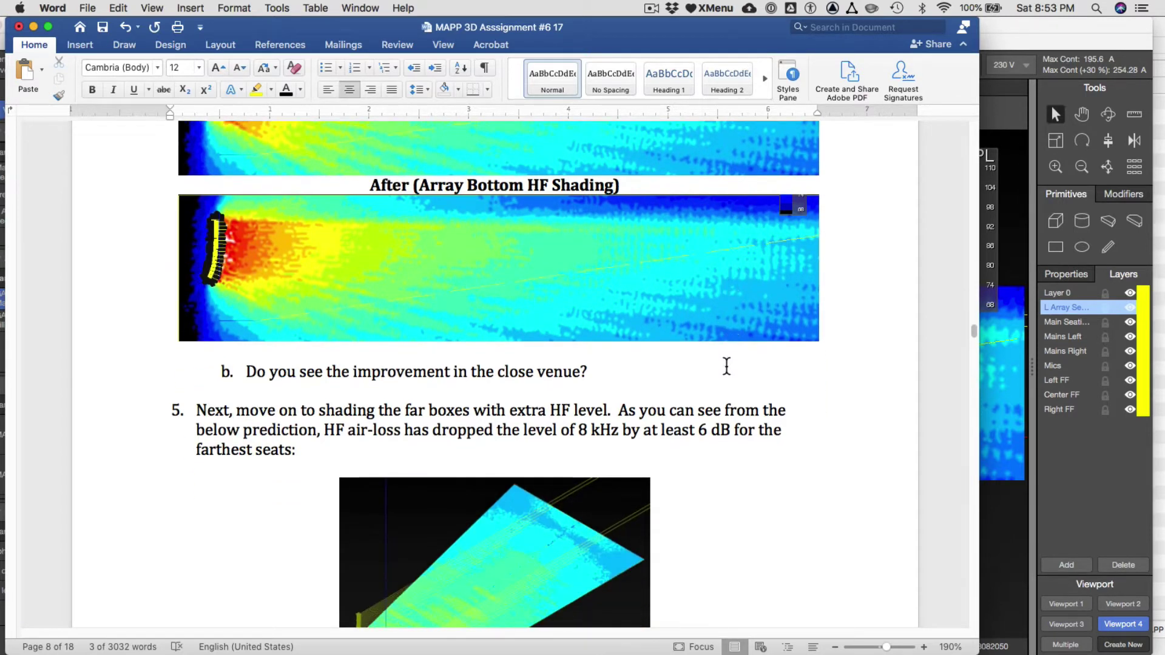
{"action": "scroll", "coordinate": [715, 364], "scroll_direction": "up", "scroll_amount": 5}
{"action": "scroll", "coordinate": [624, 520], "scroll_direction": "down", "scroll_amount": 1}
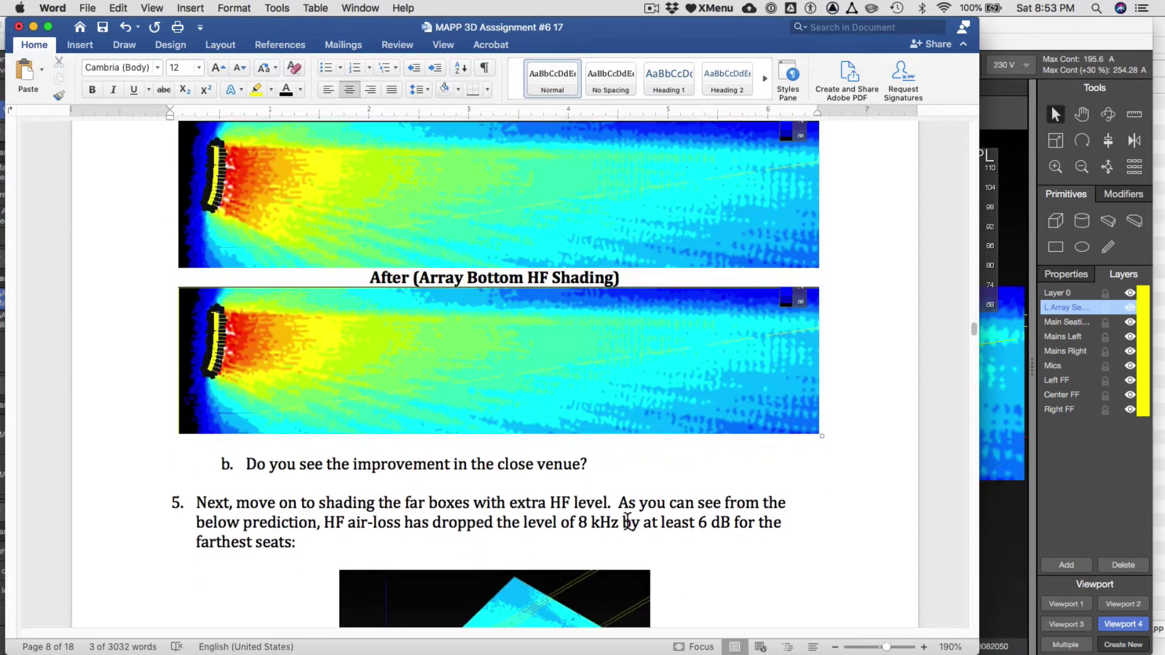
{"action": "scroll", "coordinate": [620, 531], "scroll_direction": "up", "scroll_amount": 2}
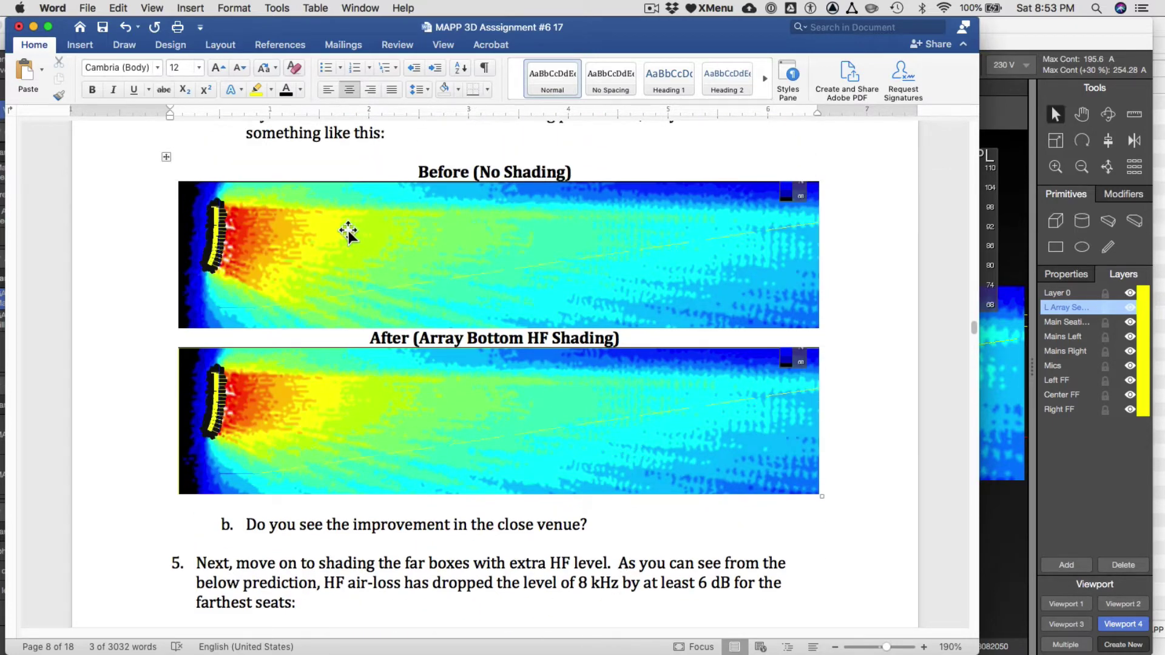
Read item 5 of the assignment about shading the far boxes with extra HF level
{"action": "scroll", "coordinate": [470, 304], "scroll_direction": "down", "scroll_amount": 8}
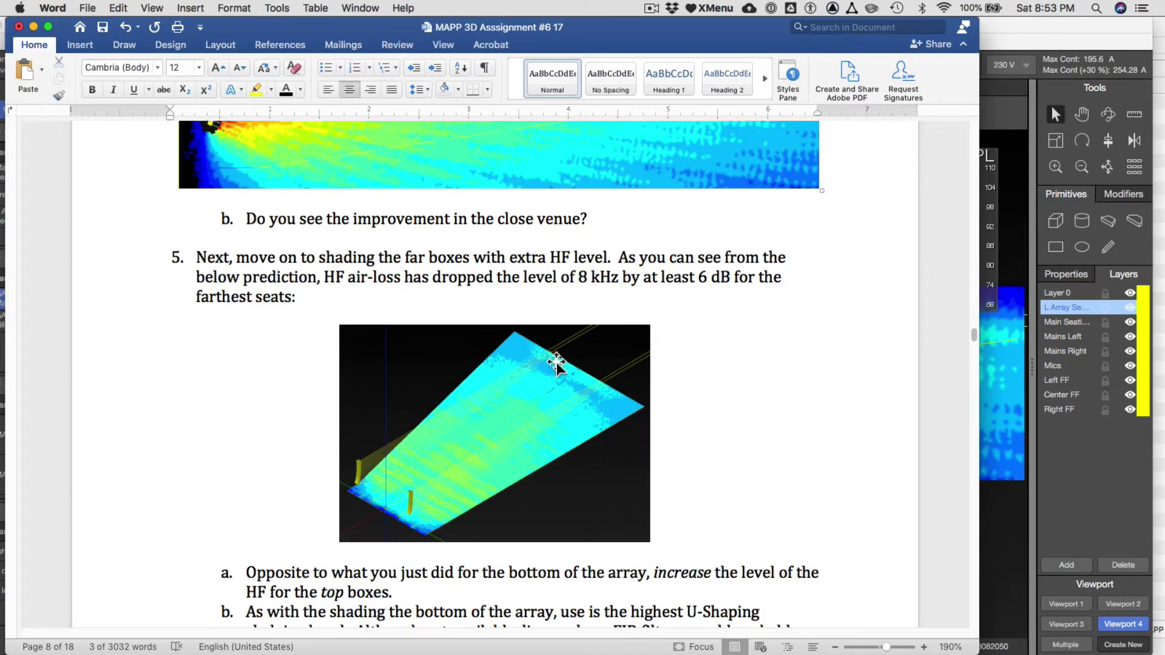
{"action": "scroll", "coordinate": [495, 318], "scroll_direction": "up", "scroll_amount": 5}
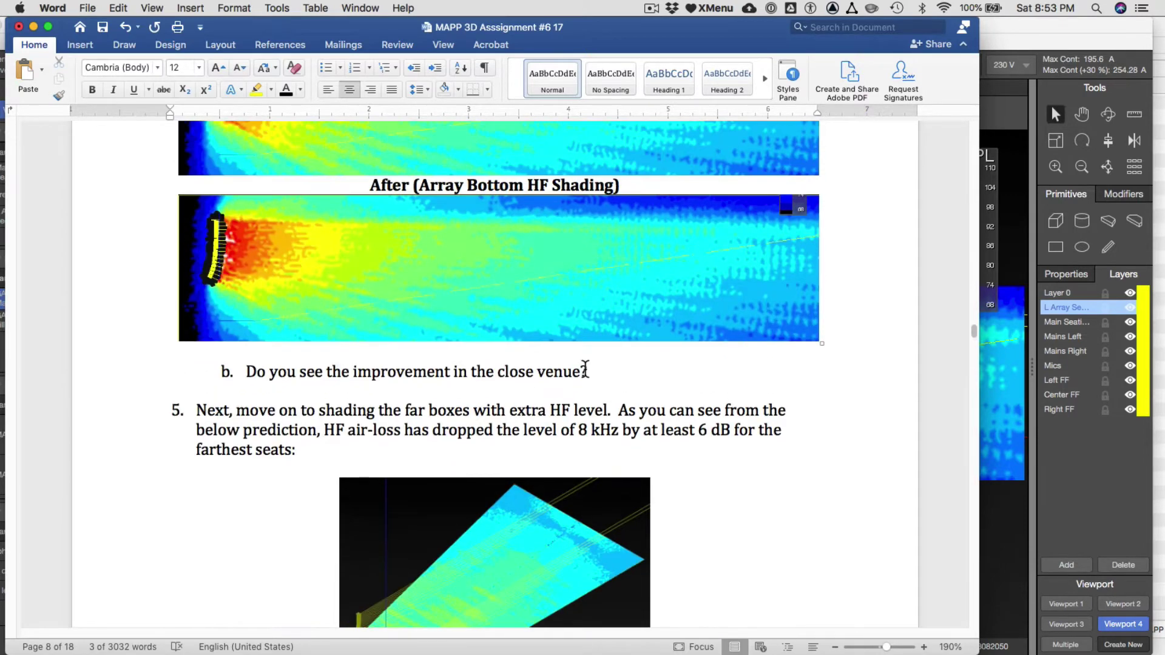
{"action": "scroll", "coordinate": [771, 239], "scroll_direction": "down", "scroll_amount": 3}
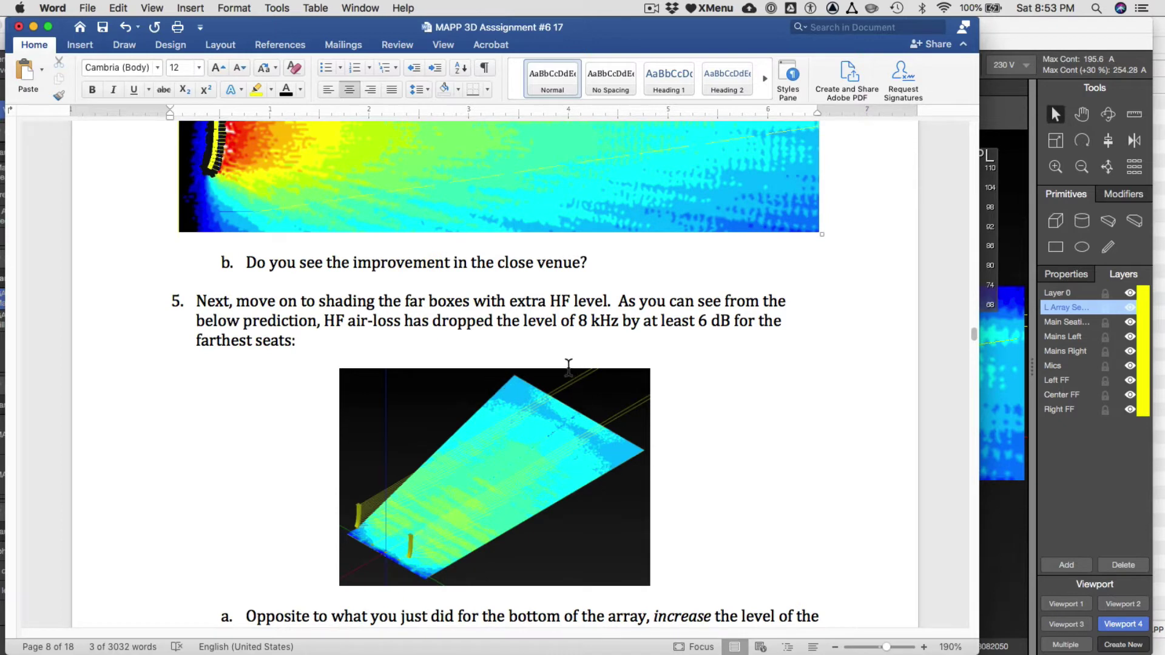
{"action": "scroll", "coordinate": [573, 374], "scroll_direction": "down", "scroll_amount": 1}
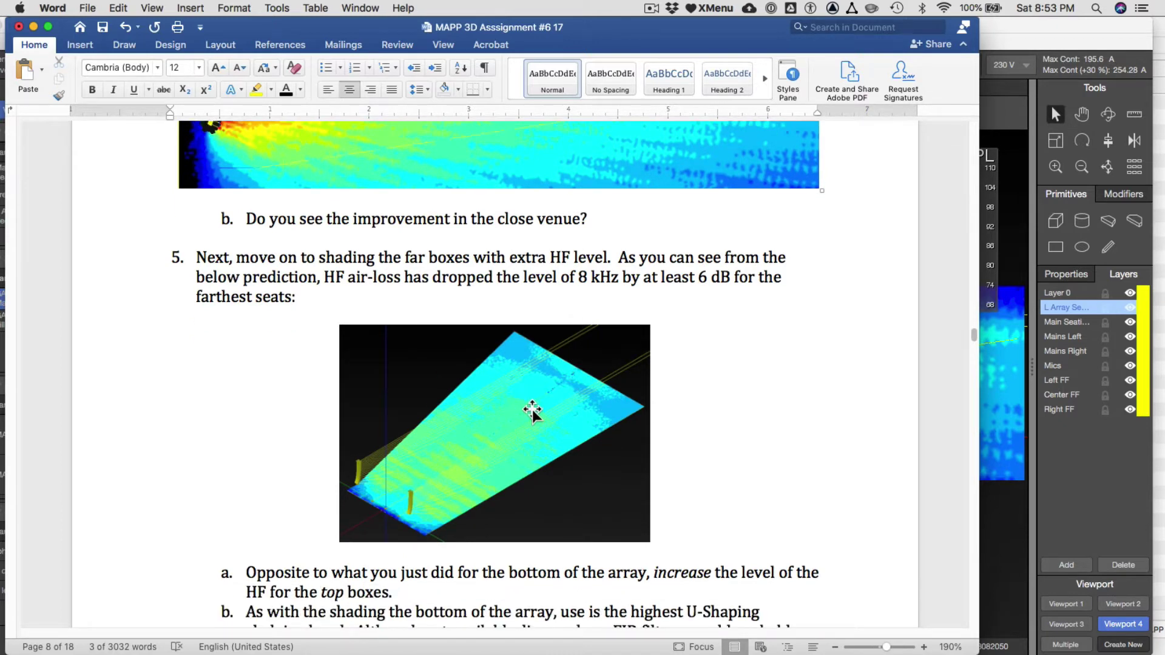
{"action": "scroll", "coordinate": [532, 411], "scroll_direction": "down", "scroll_amount": 1}
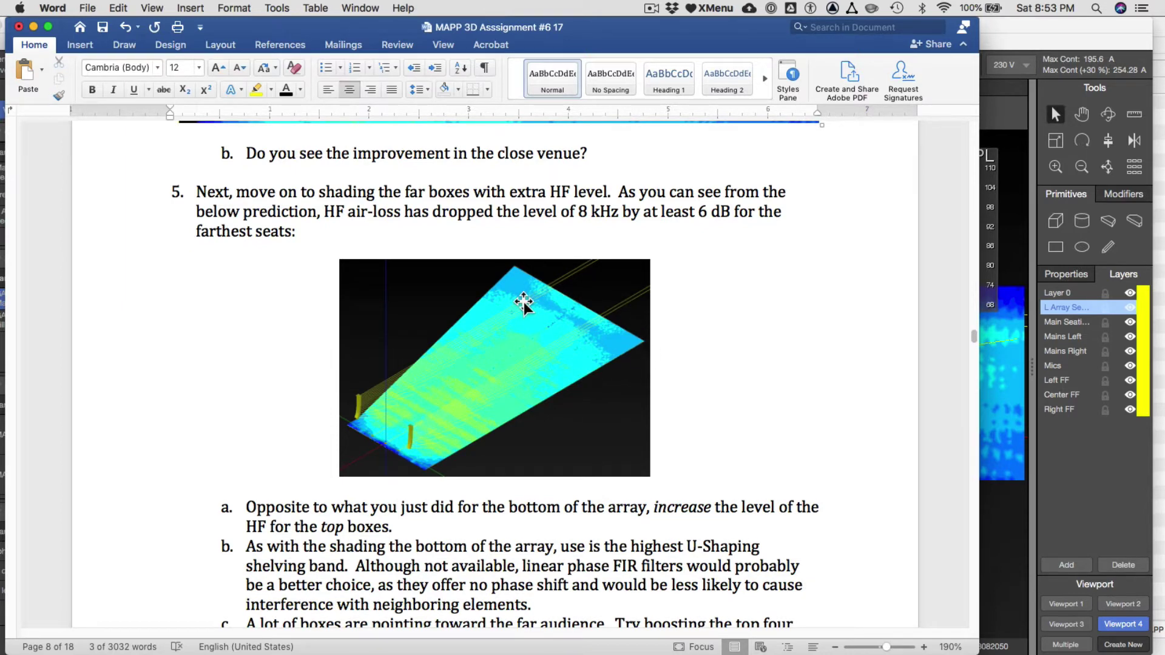
{"action": "scroll", "coordinate": [524, 301], "scroll_direction": "down", "scroll_amount": 2}
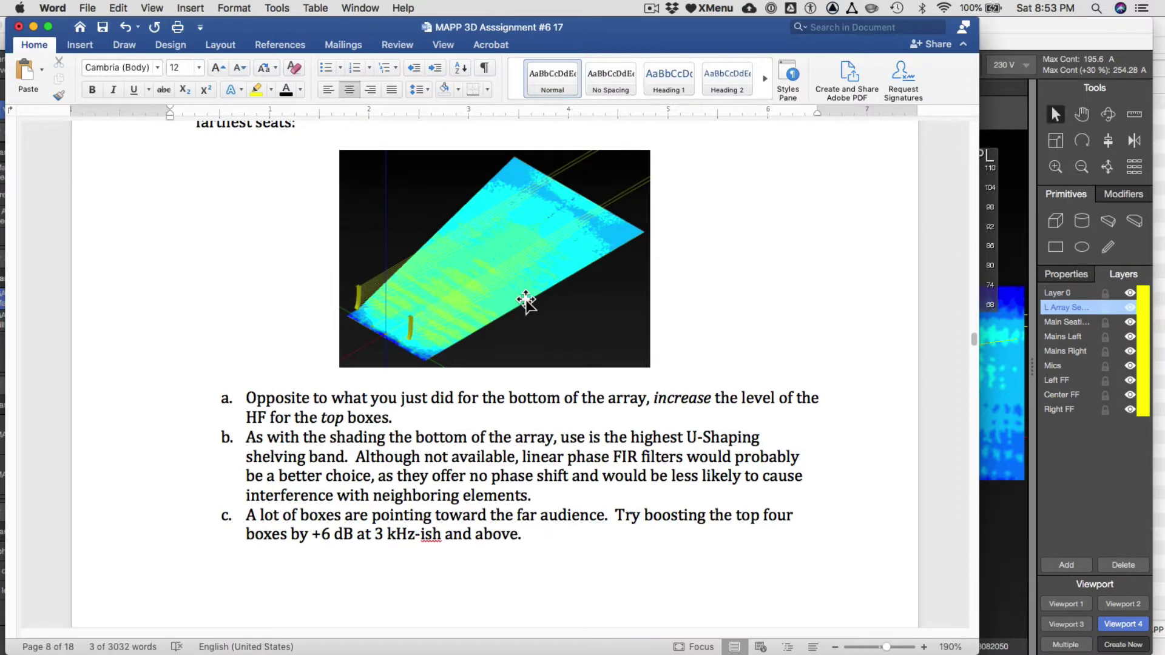
{"action": "scroll", "coordinate": [526, 301], "scroll_direction": "down", "scroll_amount": 1}
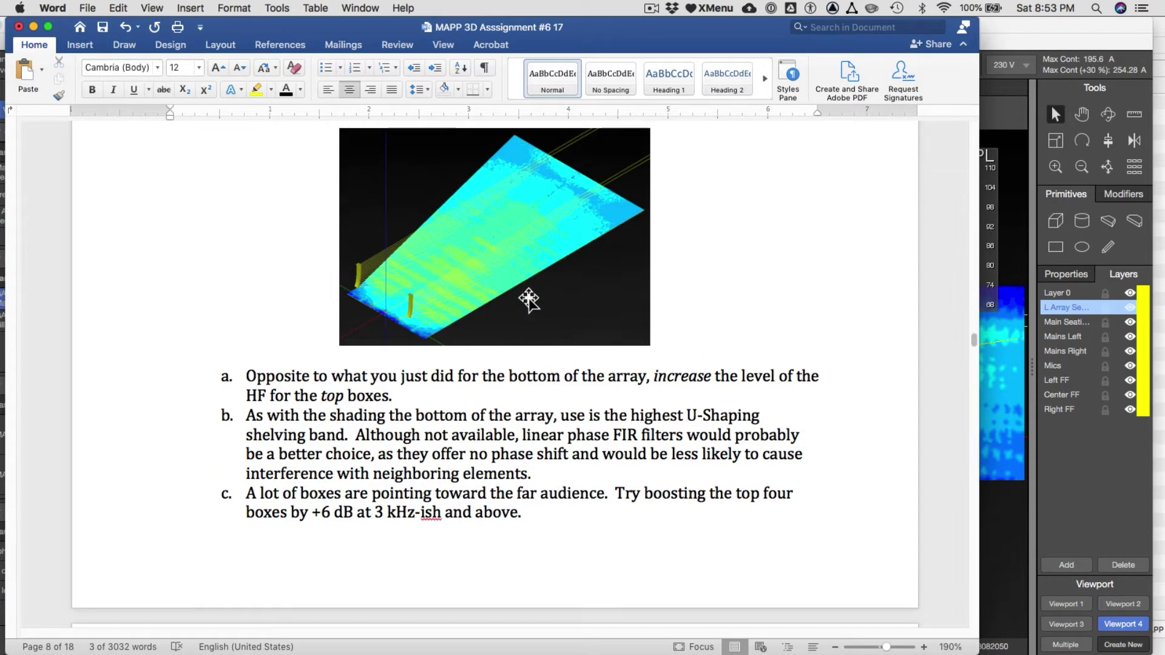
Switch back to MAPP 3D, display Viewport 1, start and cancel a prediction, and frame the whole seating plane
{"action": "left_click", "coordinate": [1005, 536]}
{"action": "left_click", "coordinate": [1066, 604]}
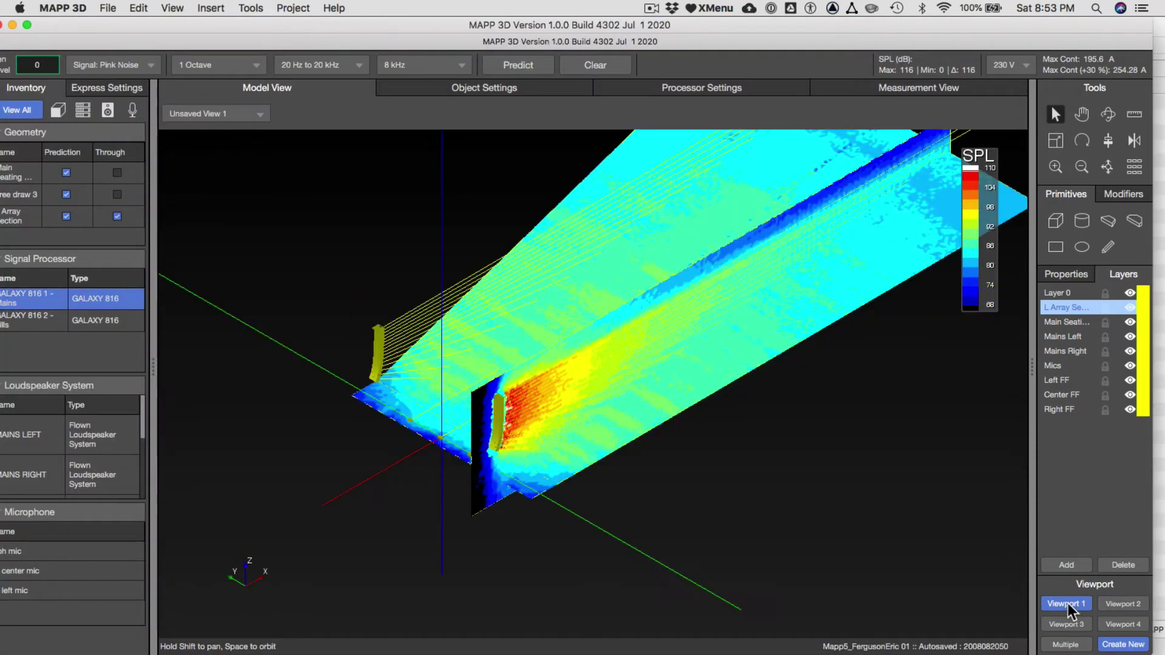
{"action": "left_click", "coordinate": [519, 65]}
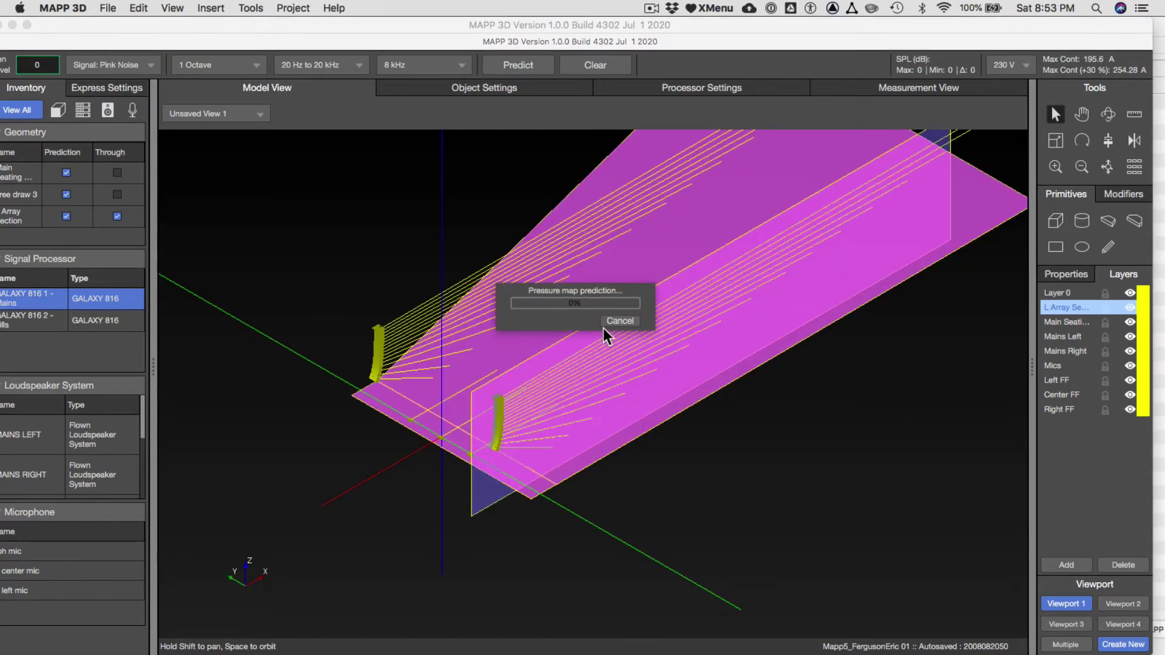
{"action": "left_click", "coordinate": [612, 322]}
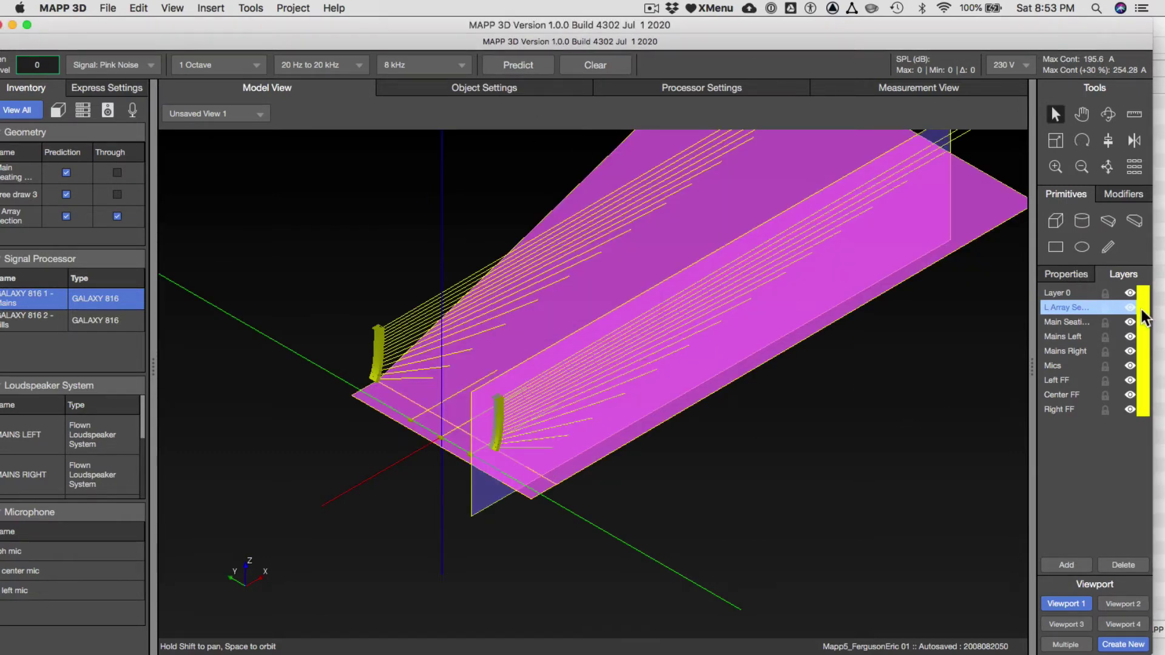
{"action": "scroll", "coordinate": [933, 408], "scroll_direction": "left", "scroll_amount": 3}
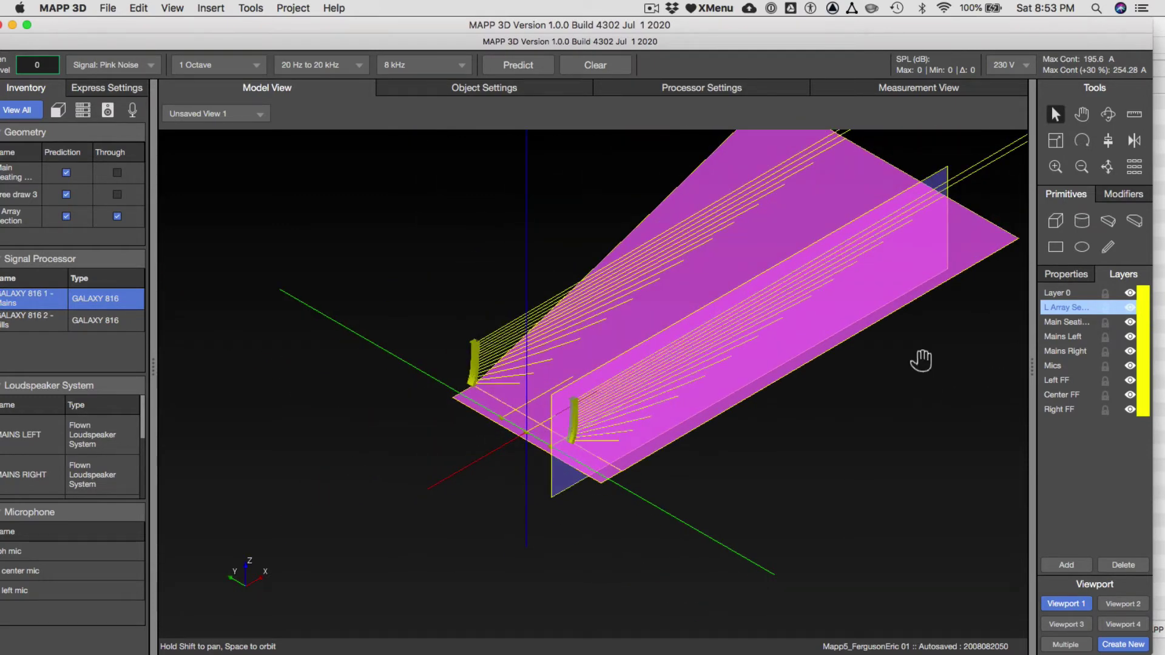
{"action": "left_click_drag", "start_coordinate": [920, 356], "coordinate": [861, 458], "text": "shift"}
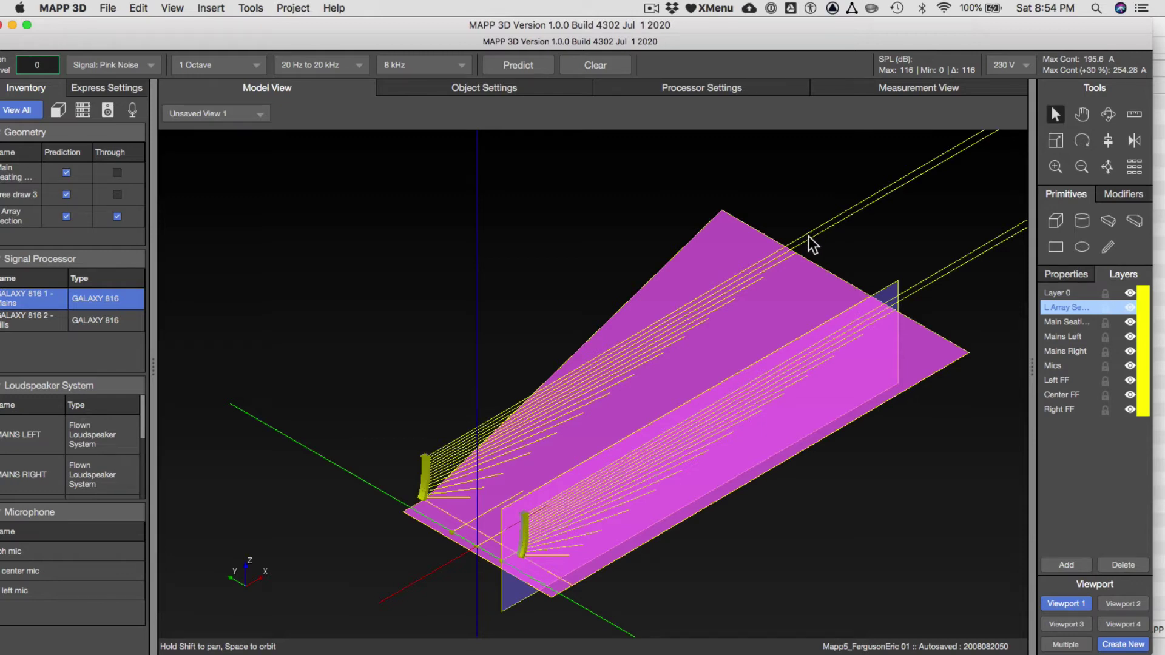
Open Output 1 in the GALAXY 816 Mains processor settings and check the suggested HF boosts for boxes 1 to 6 in the Word assignment
{"action": "left_click", "coordinate": [731, 88]}
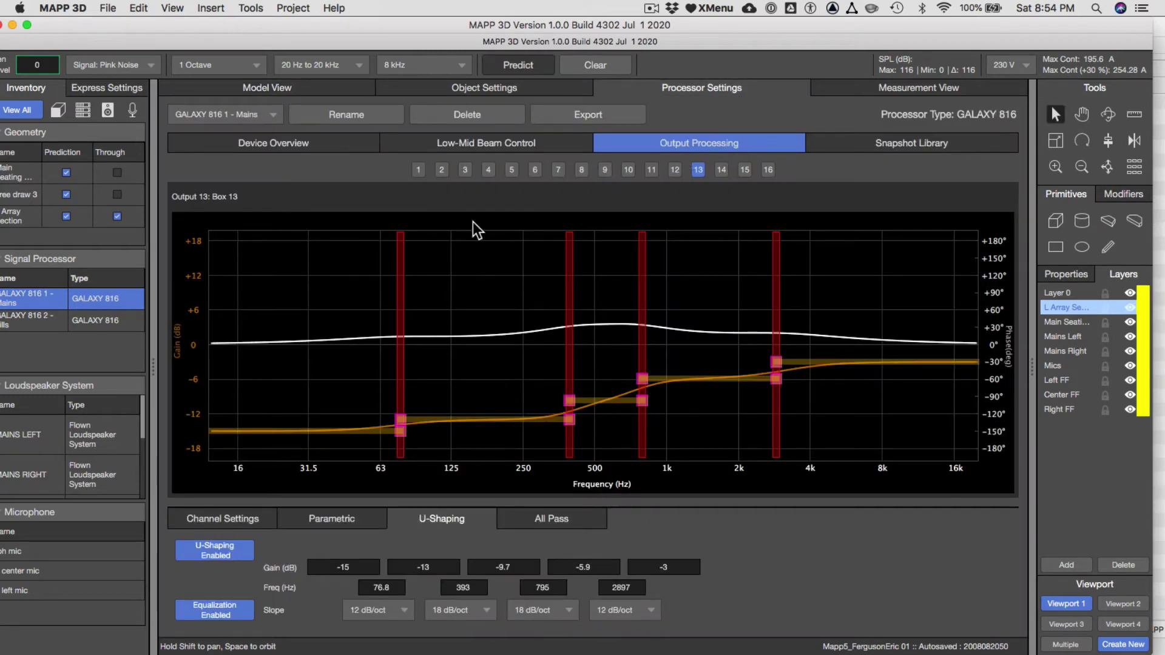
{"action": "left_click", "coordinate": [418, 169]}
{"action": "key", "text": "super+Tab"}
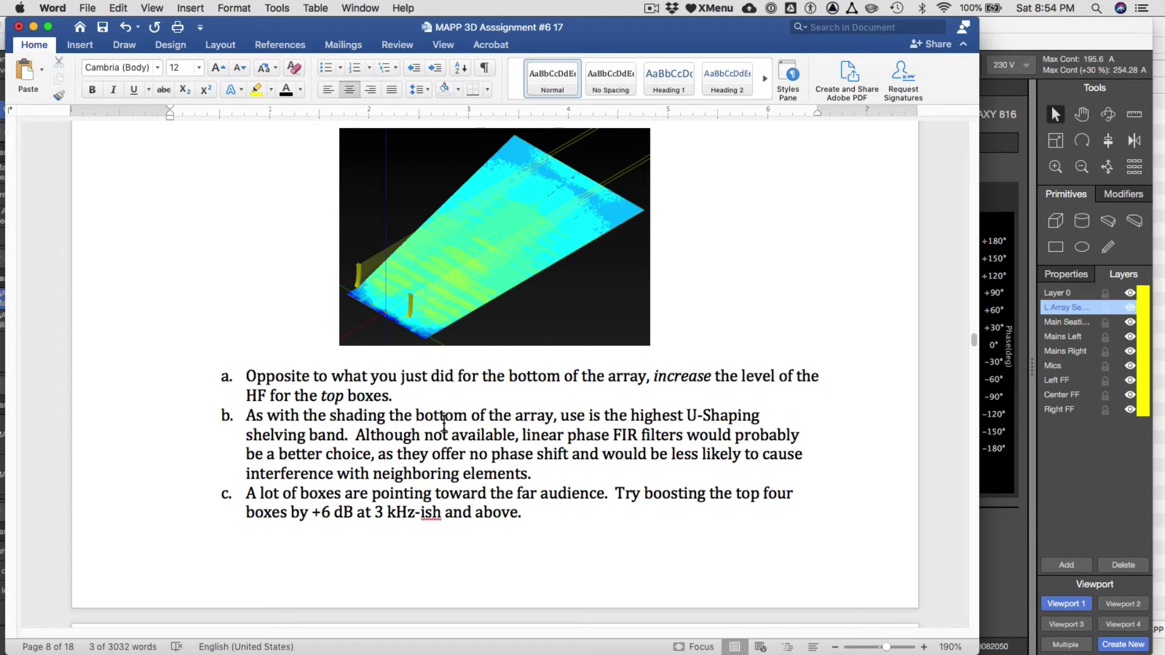
{"action": "scroll", "coordinate": [443, 433], "scroll_direction": "down", "scroll_amount": 5}
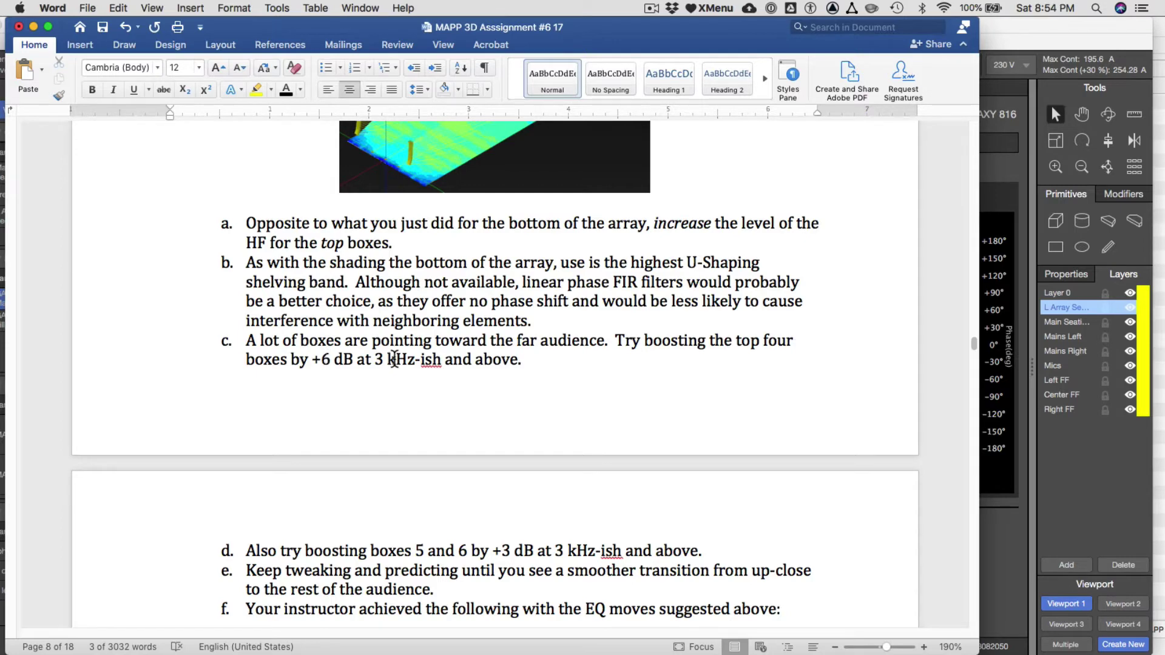
{"action": "scroll", "coordinate": [394, 358], "scroll_direction": "down", "scroll_amount": 2}
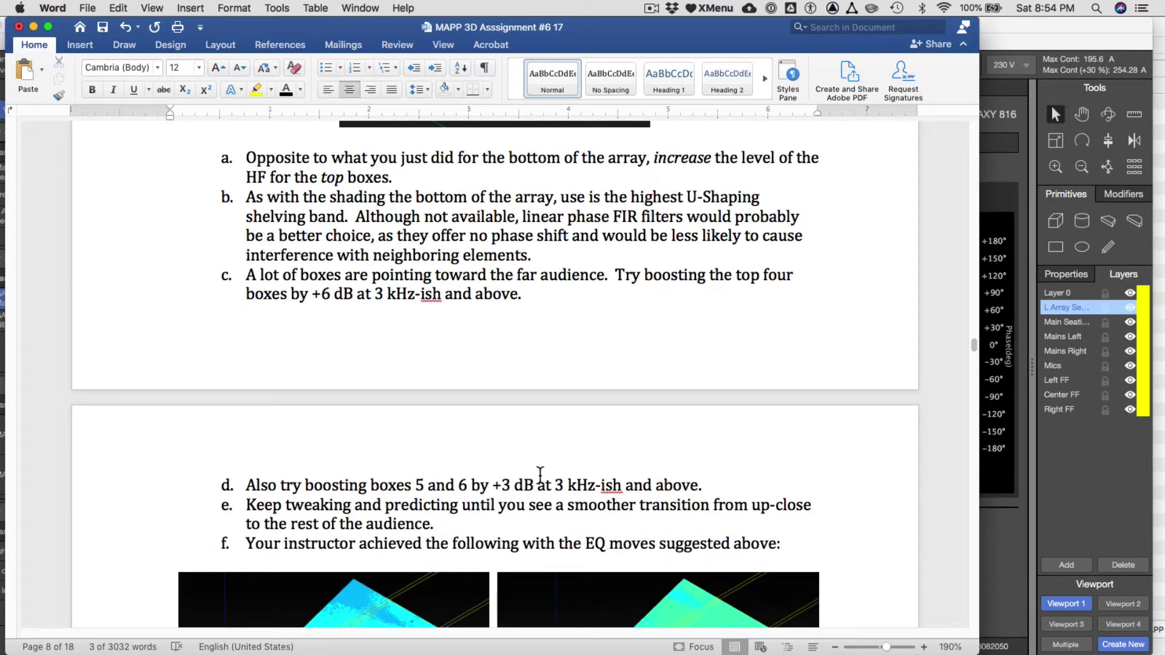
{"action": "key", "text": "super+Tab"}
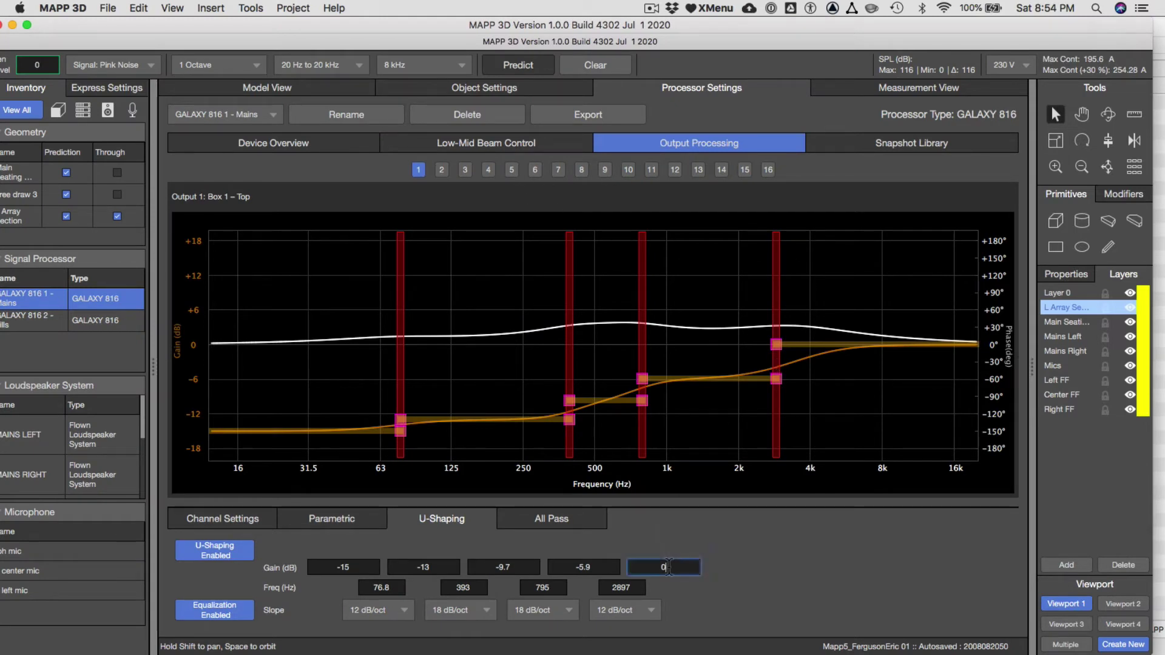
Set the highest U-Shaping band's gain to 6 dB for Outputs 1 and 2 of the Mains processor
{"action": "left_click_drag", "start_coordinate": [667, 567], "coordinate": [639, 562]}
{"action": "key", "text": "Return"}
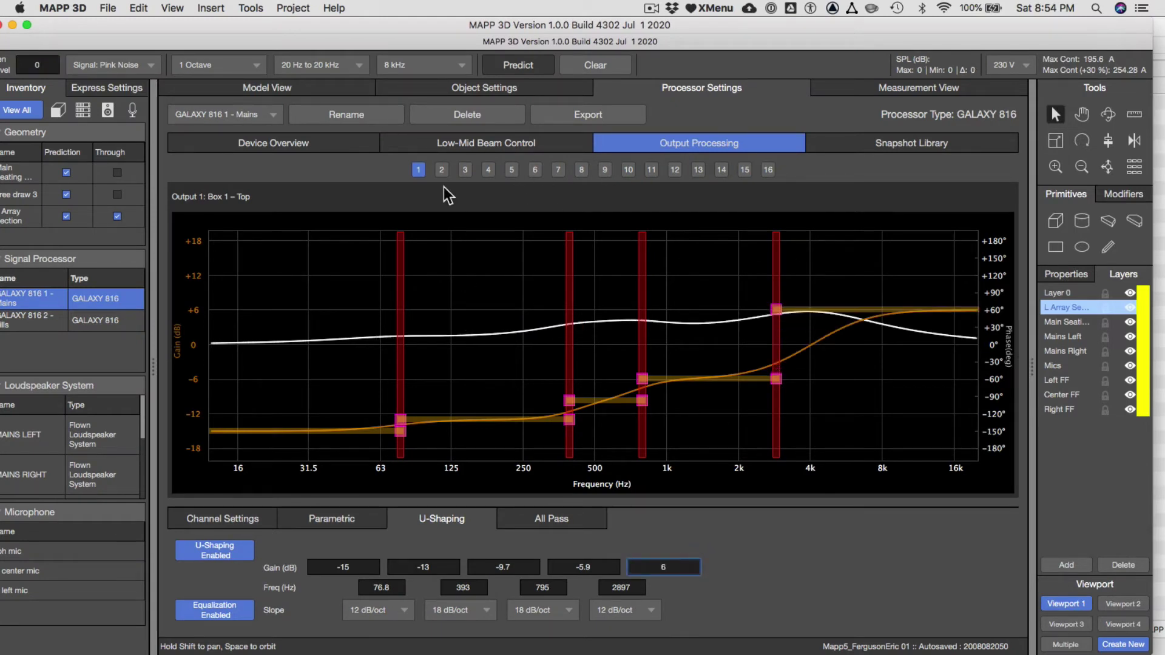
{"action": "left_click", "coordinate": [441, 169]}
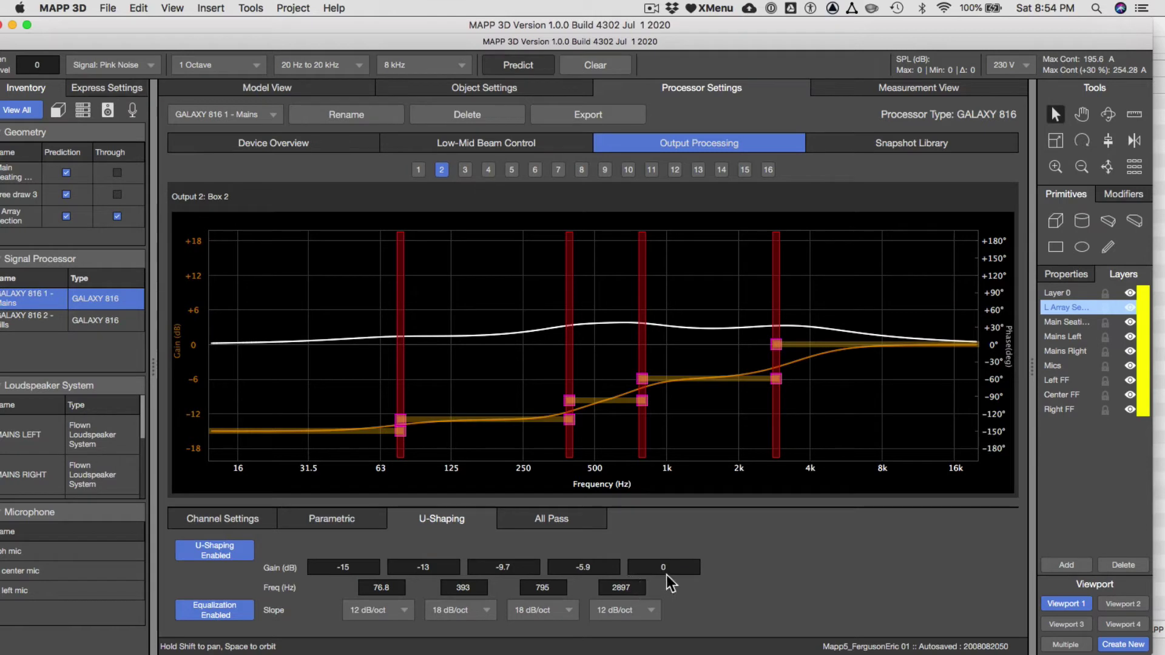
{"action": "left_click_drag", "start_coordinate": [666, 572], "coordinate": [621, 566]}
{"action": "key", "text": "Return"}
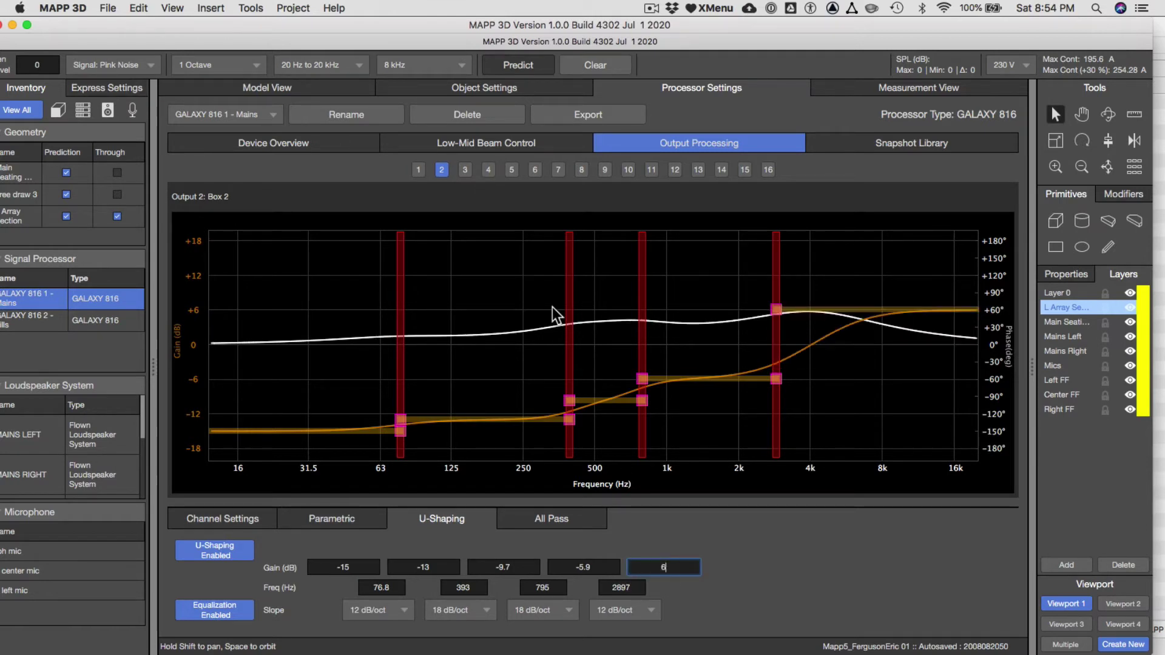
Set the highest U-Shaping band's gain to 6 dB for Outputs 3 and 4 as well
{"action": "left_click", "coordinate": [463, 168]}
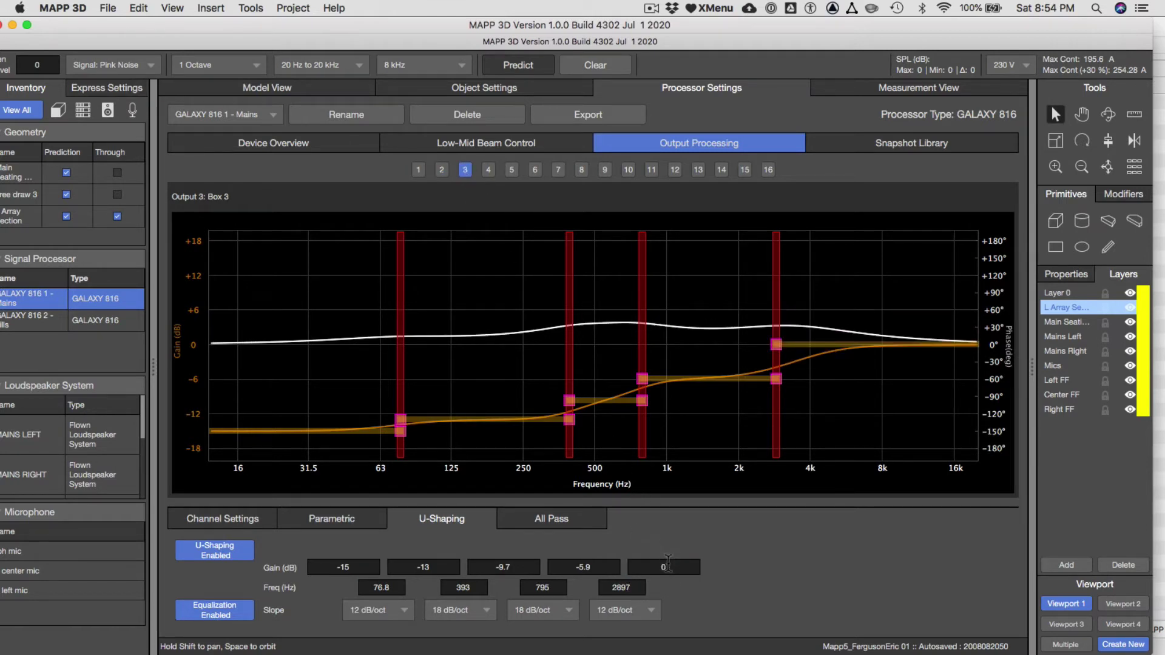
{"action": "left_click", "coordinate": [648, 565]}
{"action": "key", "text": "Return"}
{"action": "left_click", "coordinate": [490, 171]}
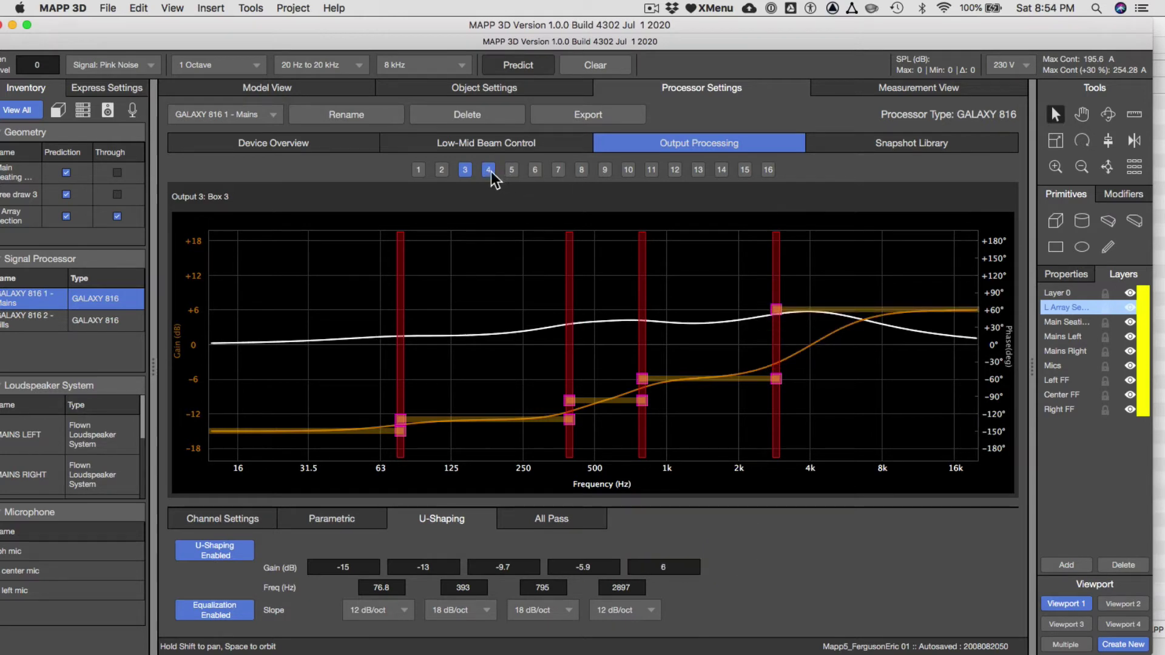
{"action": "left_click", "coordinate": [645, 564]}
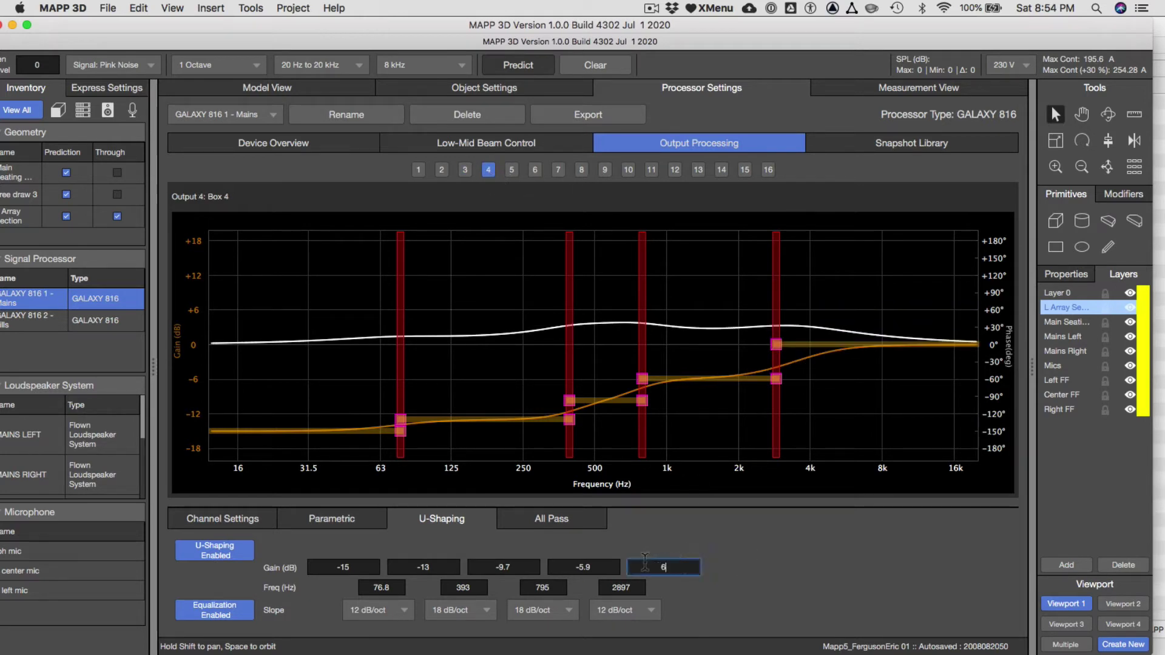
{"action": "type", "text": "6"}
{"action": "key", "text": "Return"}
Set the highest U-Shaping band's gain to 3 dB for Outputs 5 and 6, and check Output 7's curve against Output 6's
{"action": "left_click", "coordinate": [512, 171]}
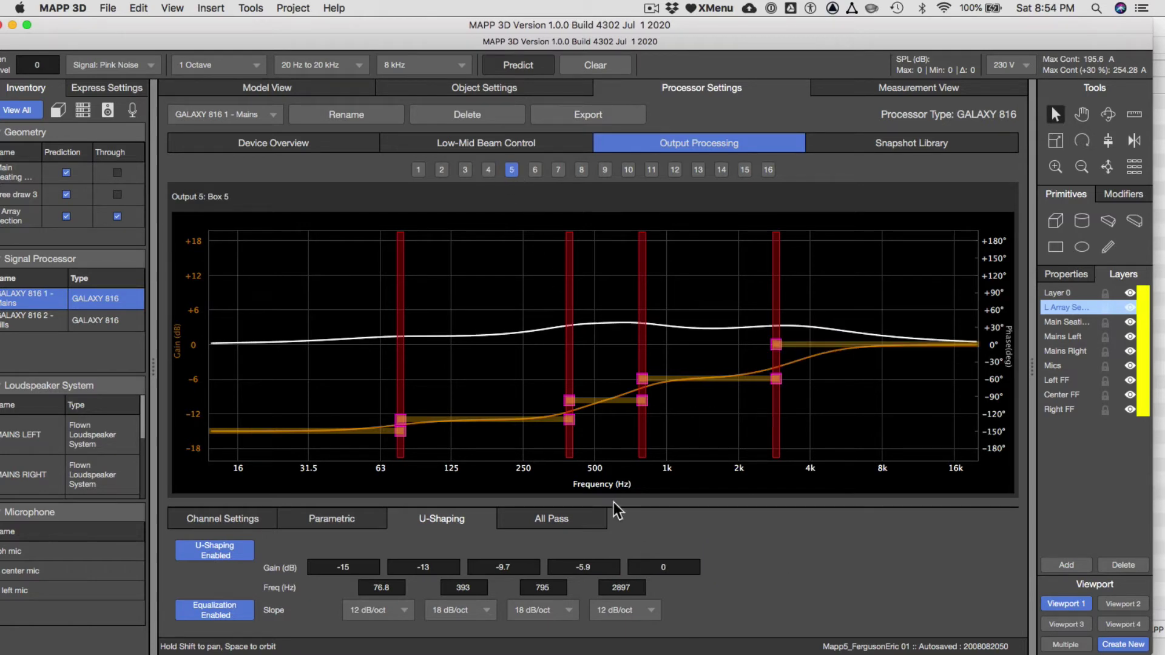
{"action": "left_click", "coordinate": [644, 564]}
{"action": "type", "text": "3"}
{"action": "key", "text": "Return"}
{"action": "left_click", "coordinate": [535, 170]}
{"action": "left_click", "coordinate": [656, 567]}
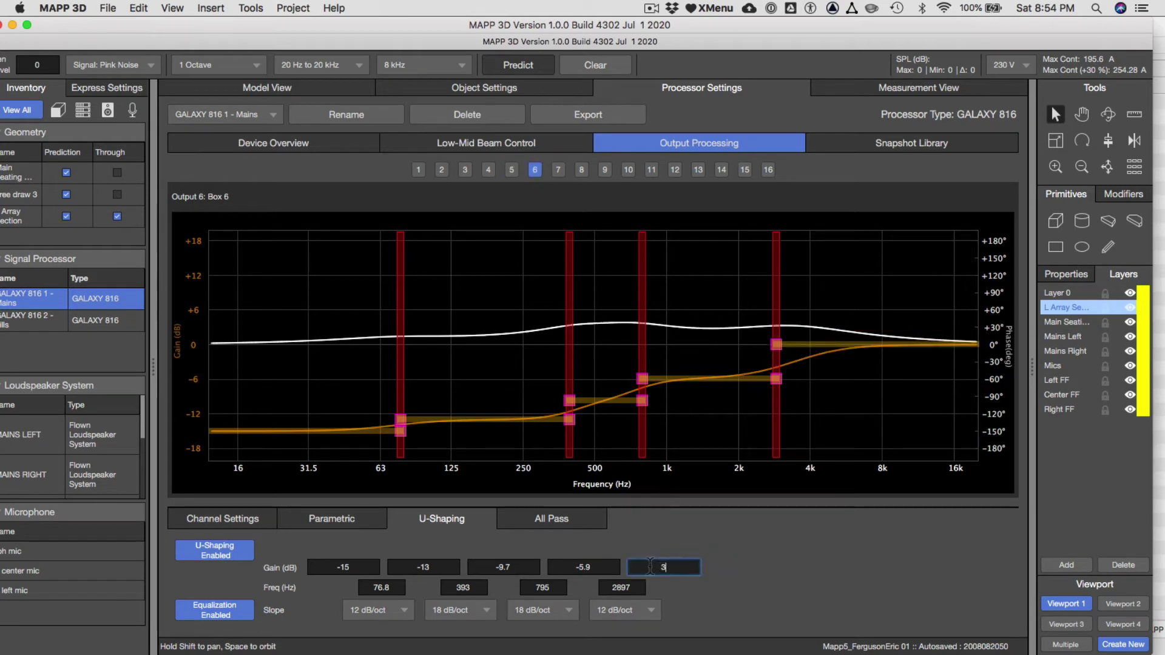
{"action": "key", "text": "Return"}
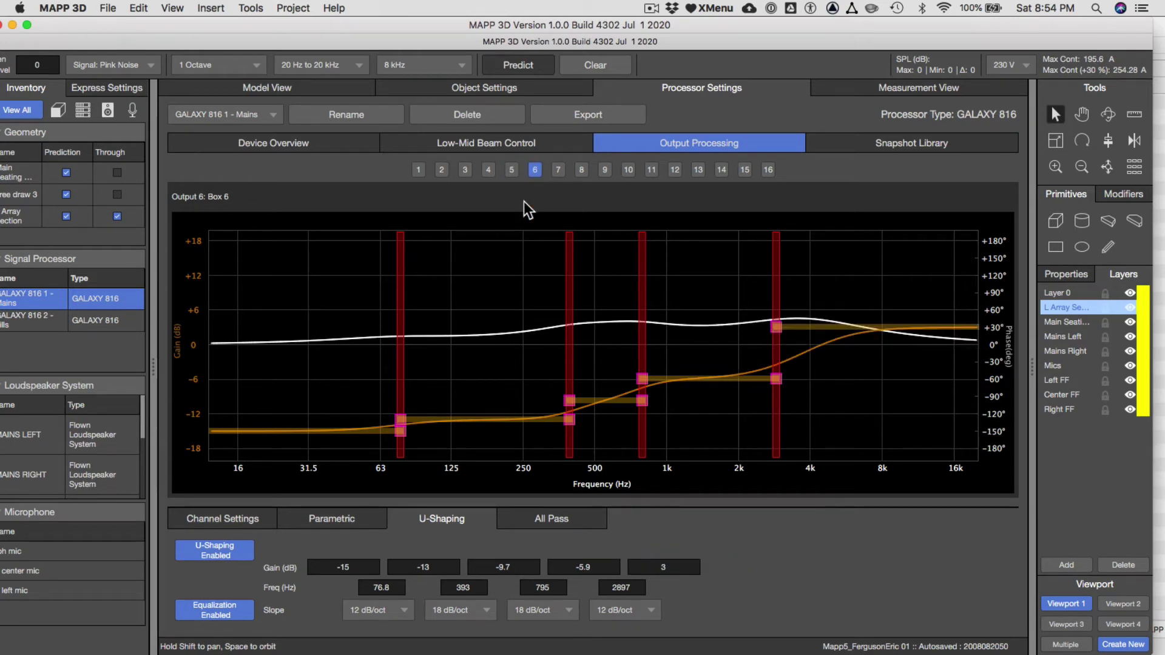
{"action": "left_click", "coordinate": [556, 170]}
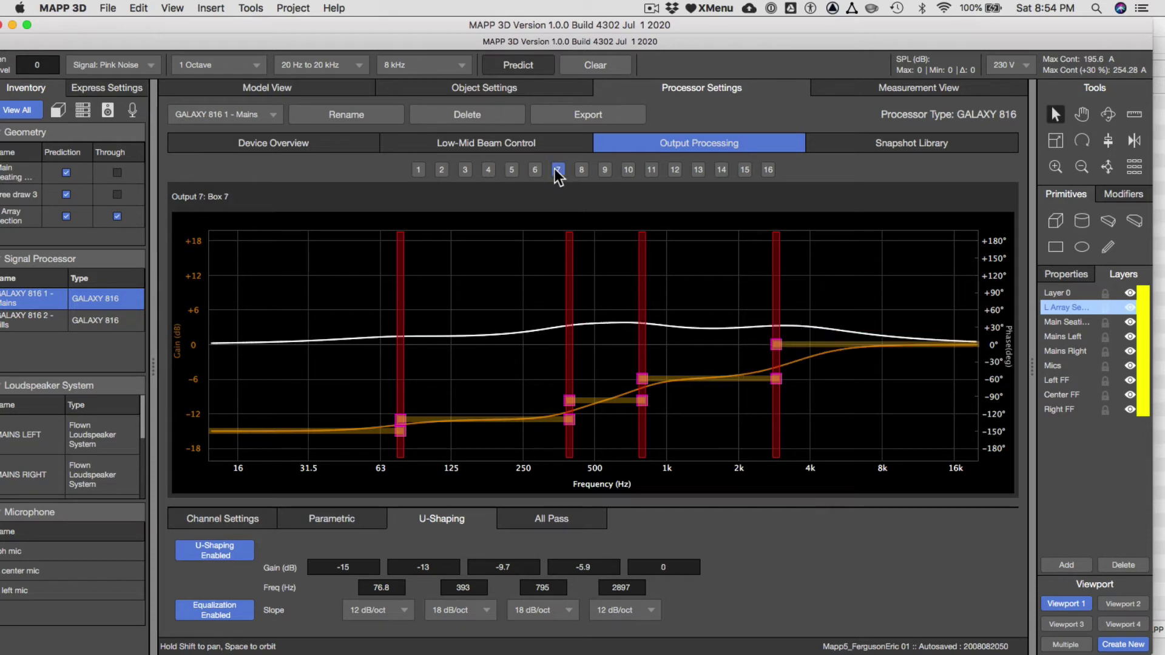
{"action": "left_click", "coordinate": [534, 170]}
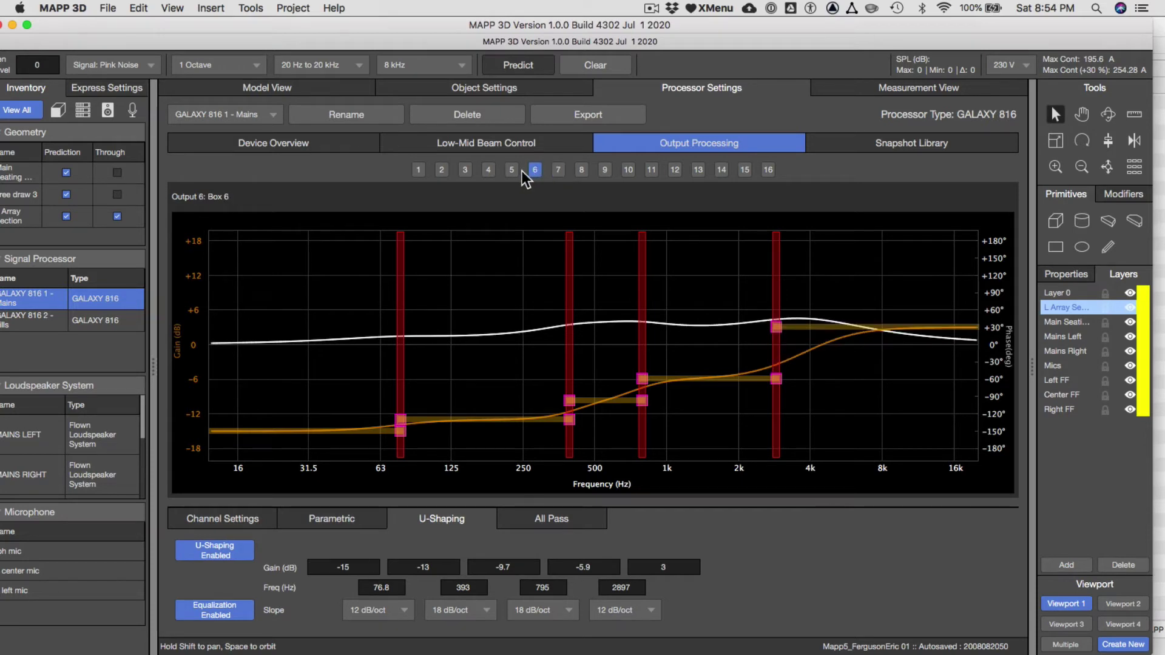
Recheck the U-Shaping curves of Outputs 4 and 1, and run the 8 kHz prediction in the model view
{"action": "left_click", "coordinate": [488, 169]}
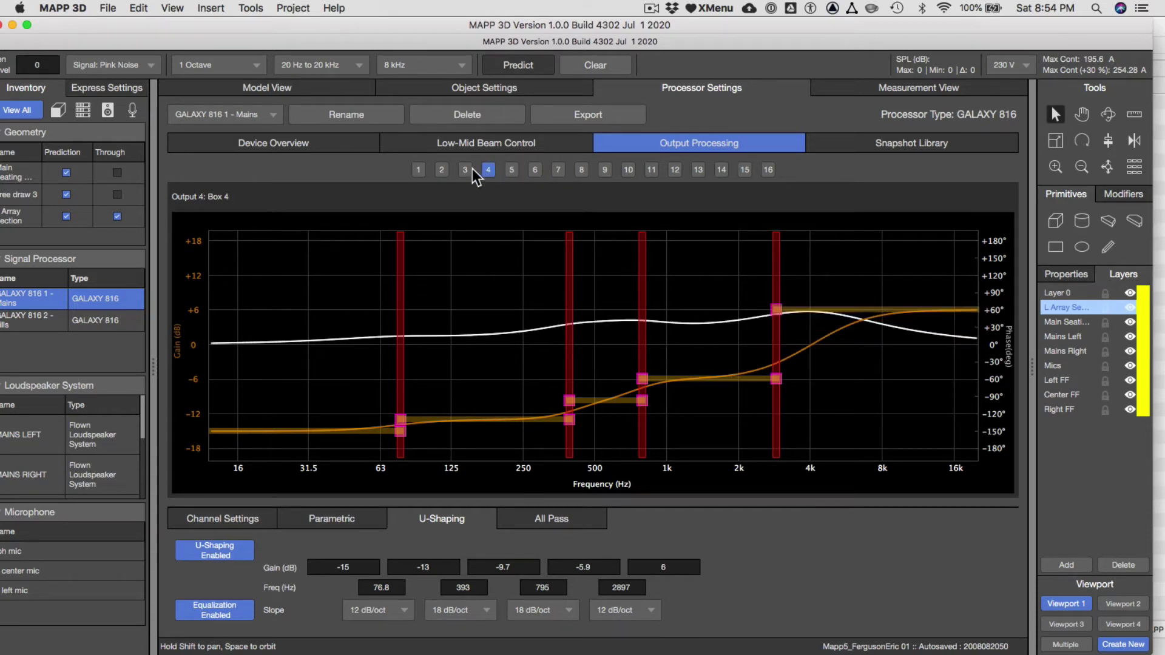
{"action": "left_click", "coordinate": [419, 167]}
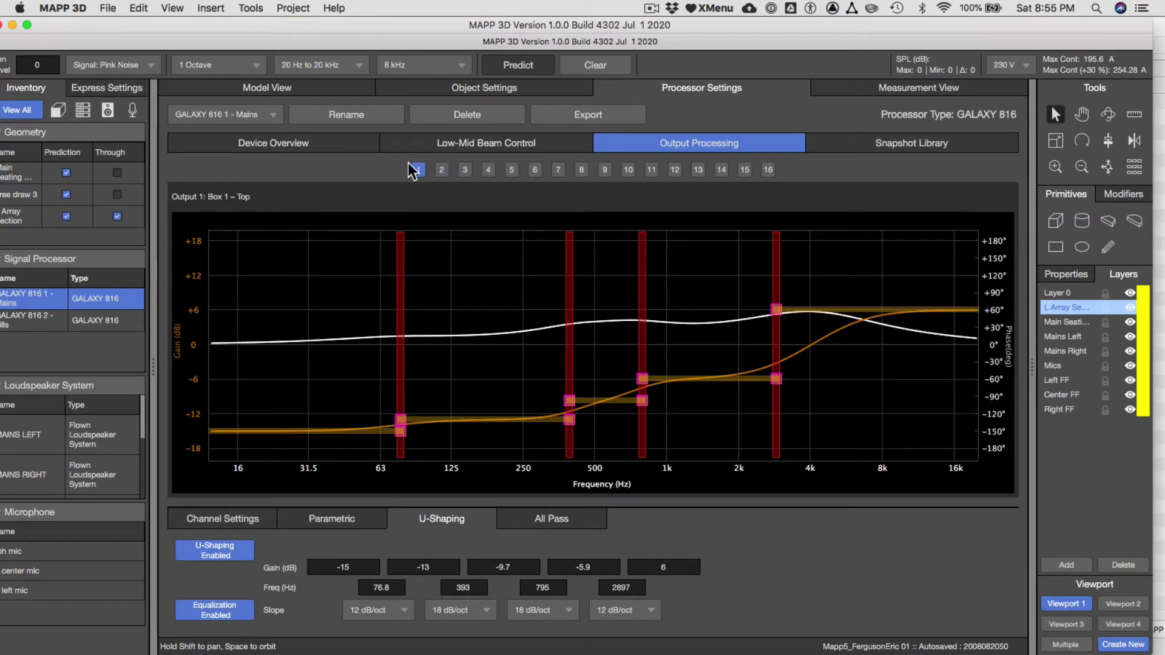
{"action": "left_click", "coordinate": [306, 89]}
{"action": "left_click", "coordinate": [534, 66]}
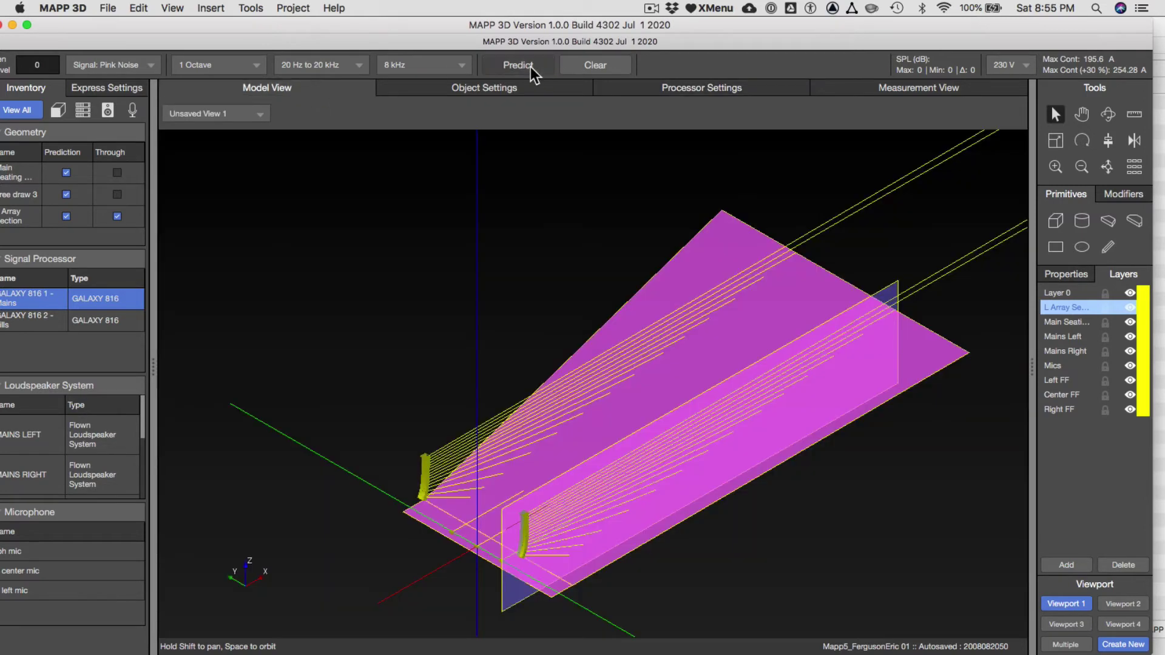
Switch to the Word assignment and compare the Before and After shading images, down to the notes in item 6
{"action": "key", "text": "super+Tab"}
{"action": "left_click", "coordinate": [561, 308]}
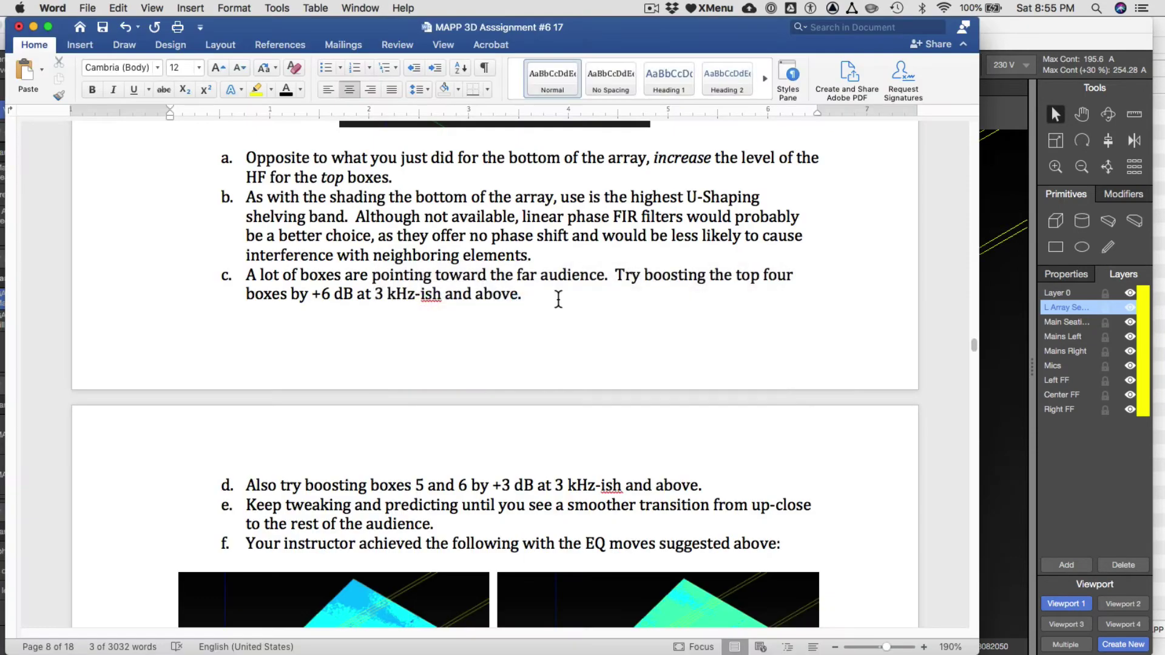
{"action": "scroll", "coordinate": [558, 303], "scroll_direction": "down", "scroll_amount": 10}
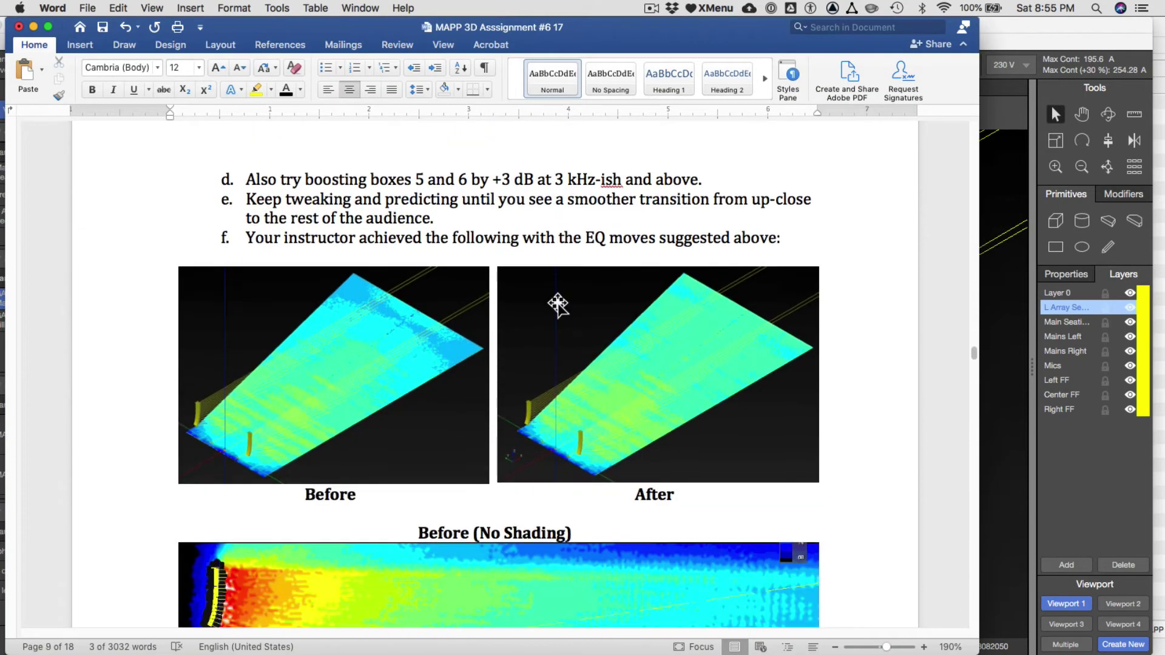
{"action": "scroll", "coordinate": [558, 305], "scroll_direction": "down", "scroll_amount": 2}
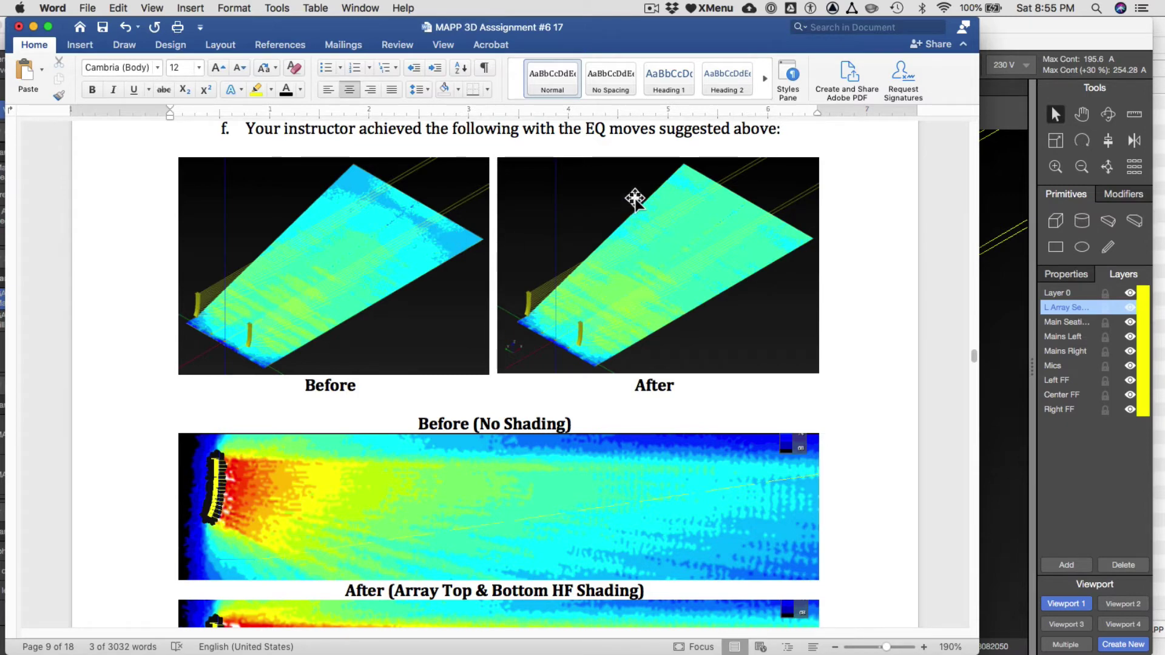
{"action": "scroll", "coordinate": [742, 273], "scroll_direction": "down", "scroll_amount": 5}
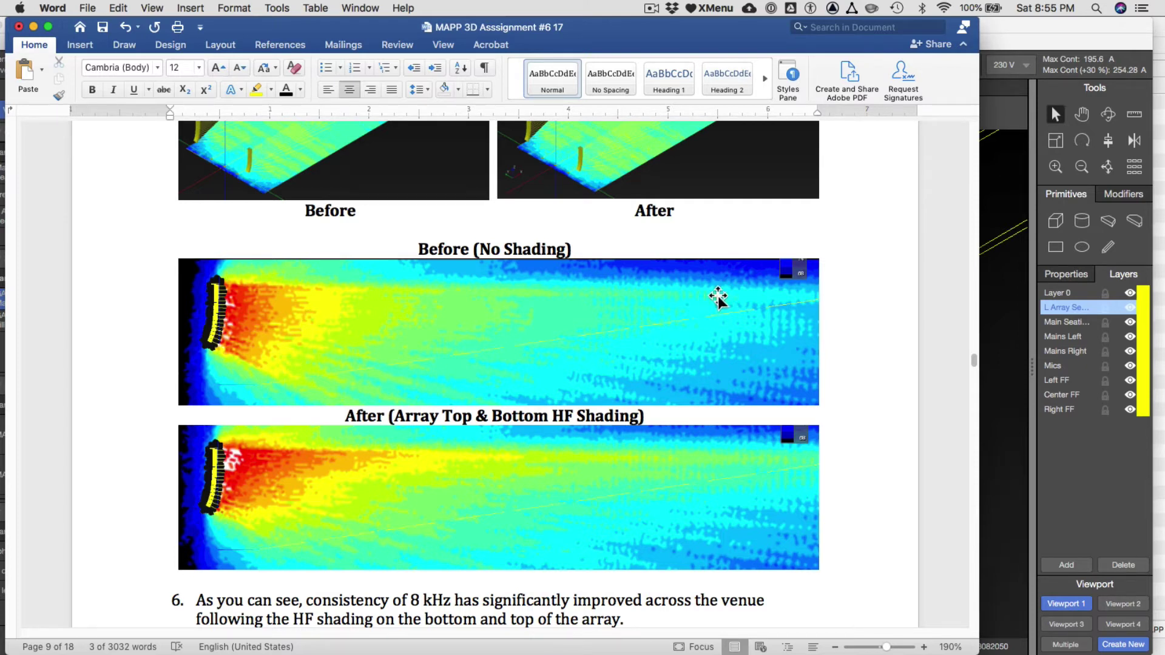
{"action": "scroll", "coordinate": [494, 447], "scroll_direction": "up", "scroll_amount": 3}
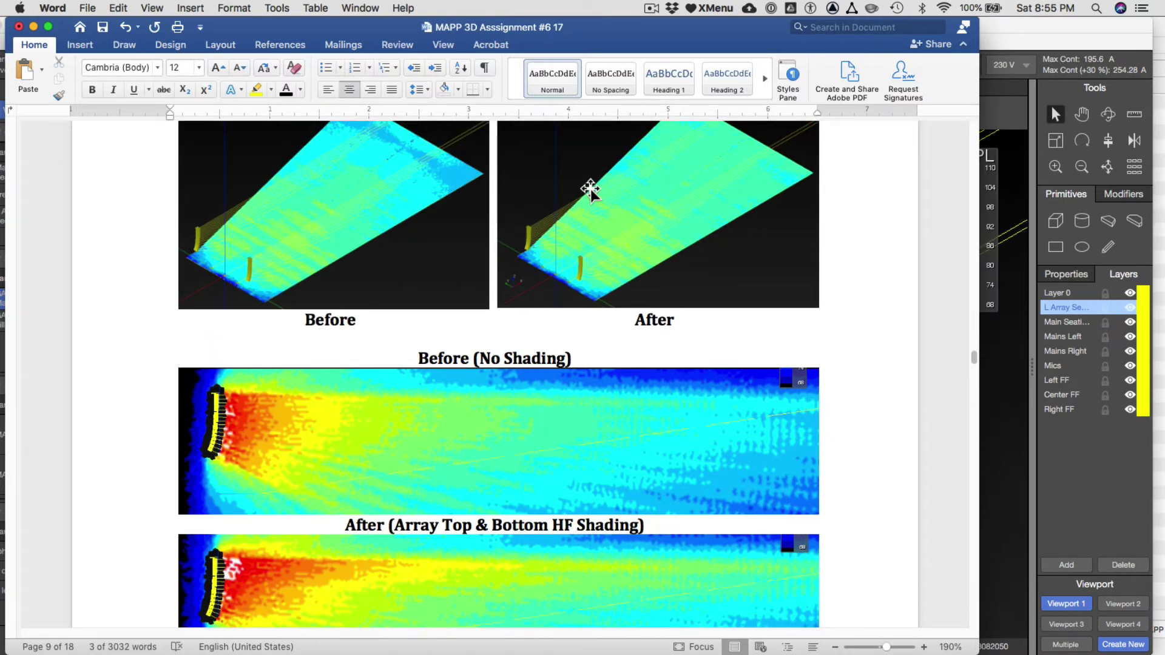
{"action": "scroll", "coordinate": [591, 189], "scroll_direction": "down", "scroll_amount": 3}
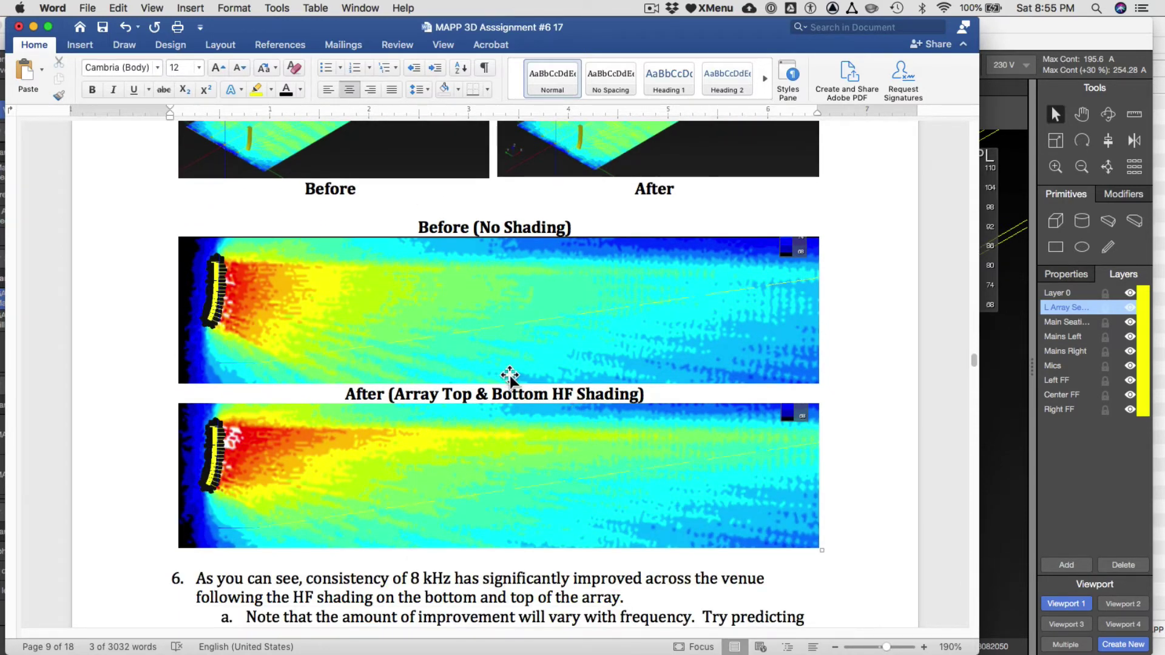
{"action": "scroll", "coordinate": [508, 401], "scroll_direction": "up", "scroll_amount": 1}
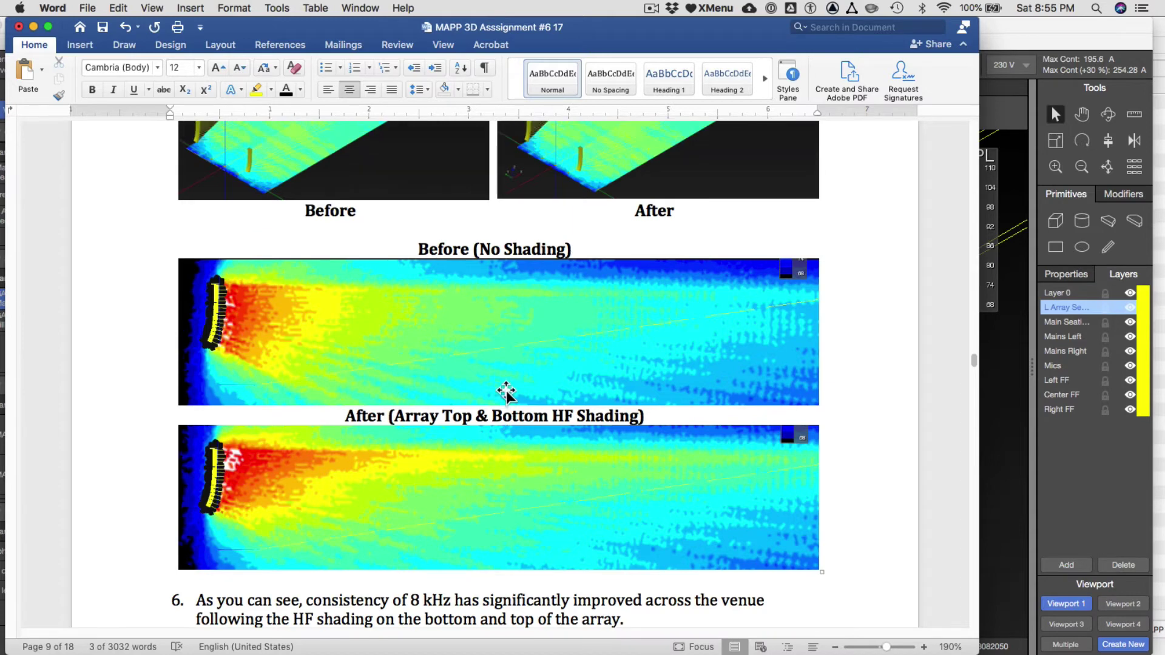
{"action": "scroll", "coordinate": [422, 403], "scroll_direction": "up", "scroll_amount": 2}
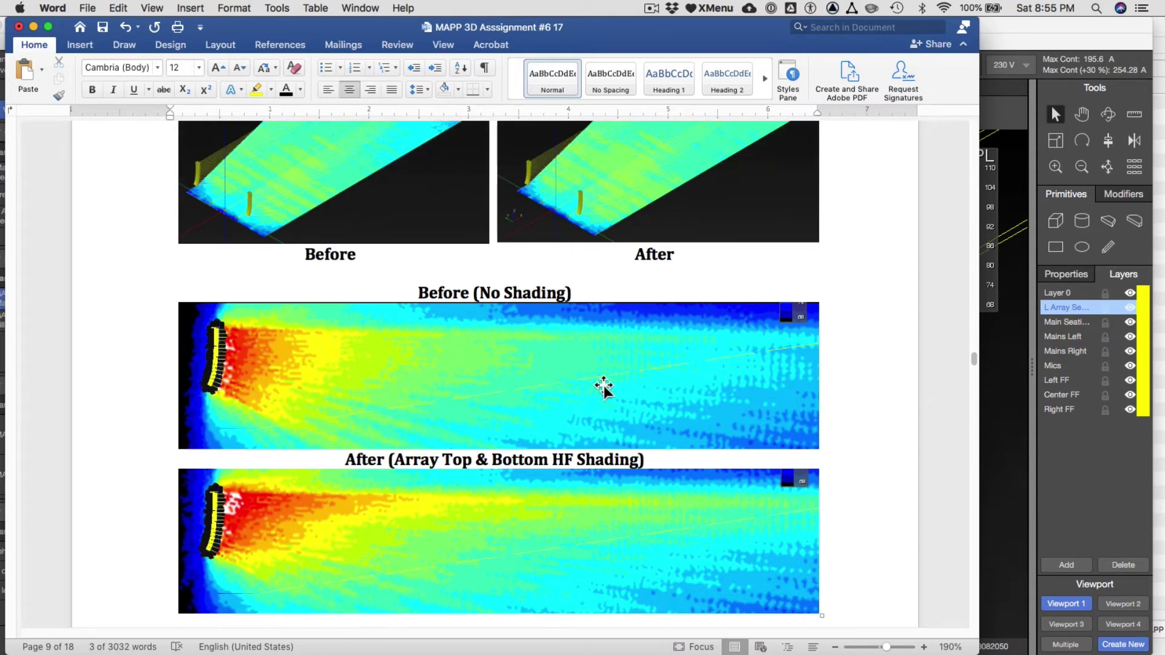
{"action": "scroll", "coordinate": [666, 363], "scroll_direction": "down", "scroll_amount": 3}
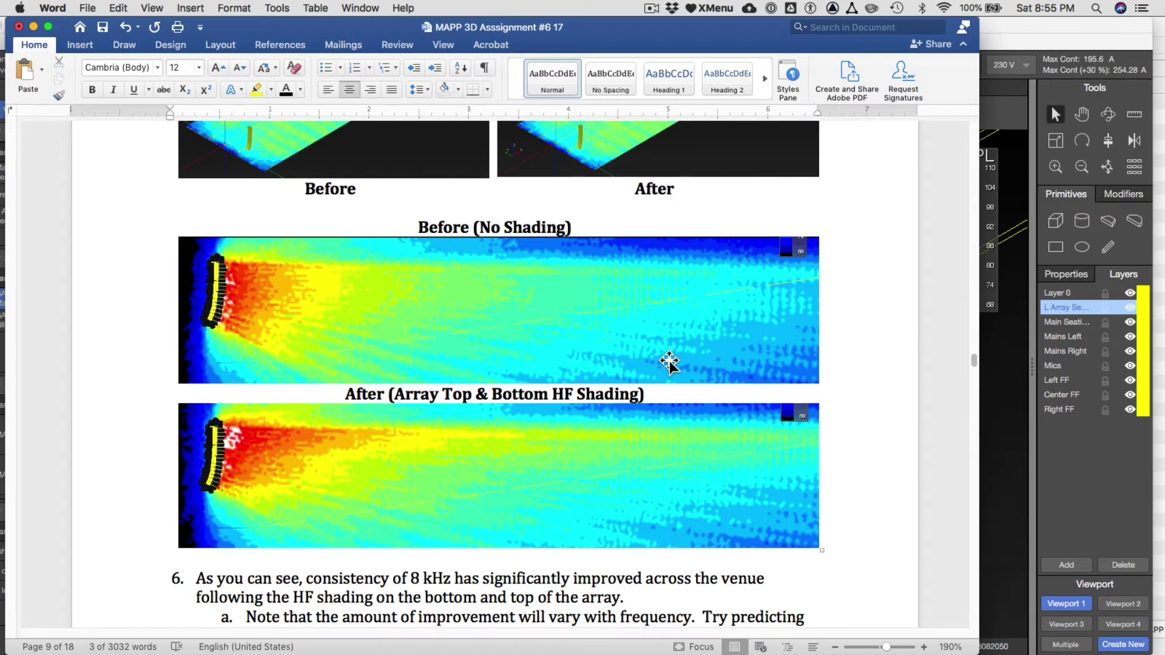
{"action": "scroll", "coordinate": [669, 362], "scroll_direction": "up", "scroll_amount": 10}
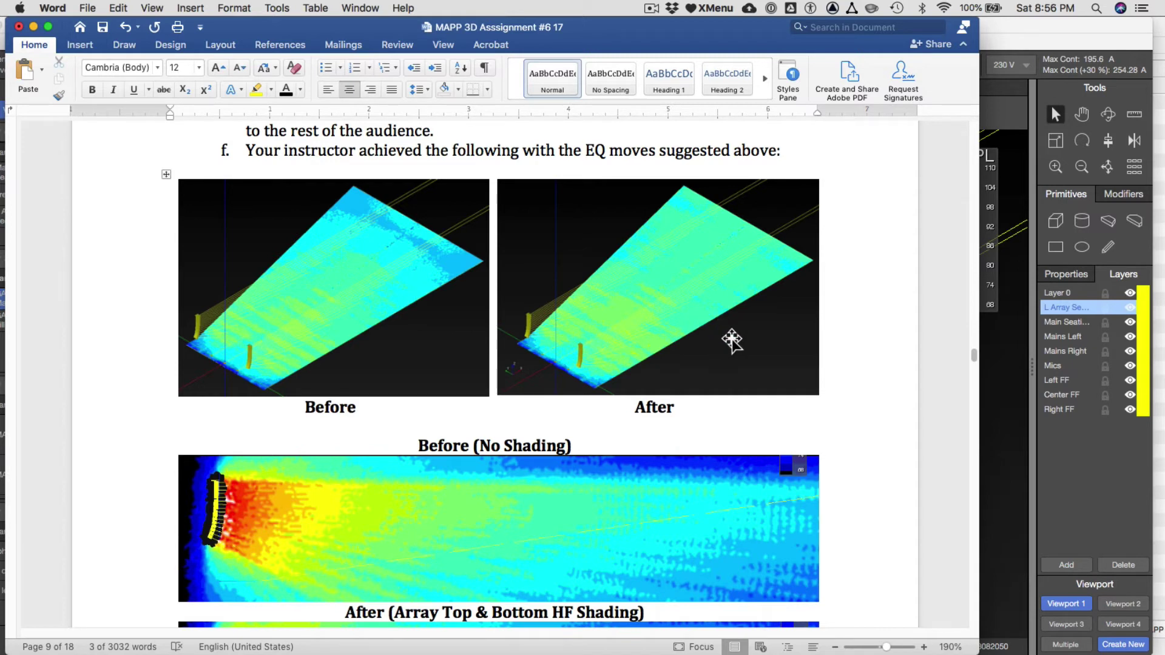
{"action": "scroll", "coordinate": [732, 340], "scroll_direction": "down", "scroll_amount": 3}
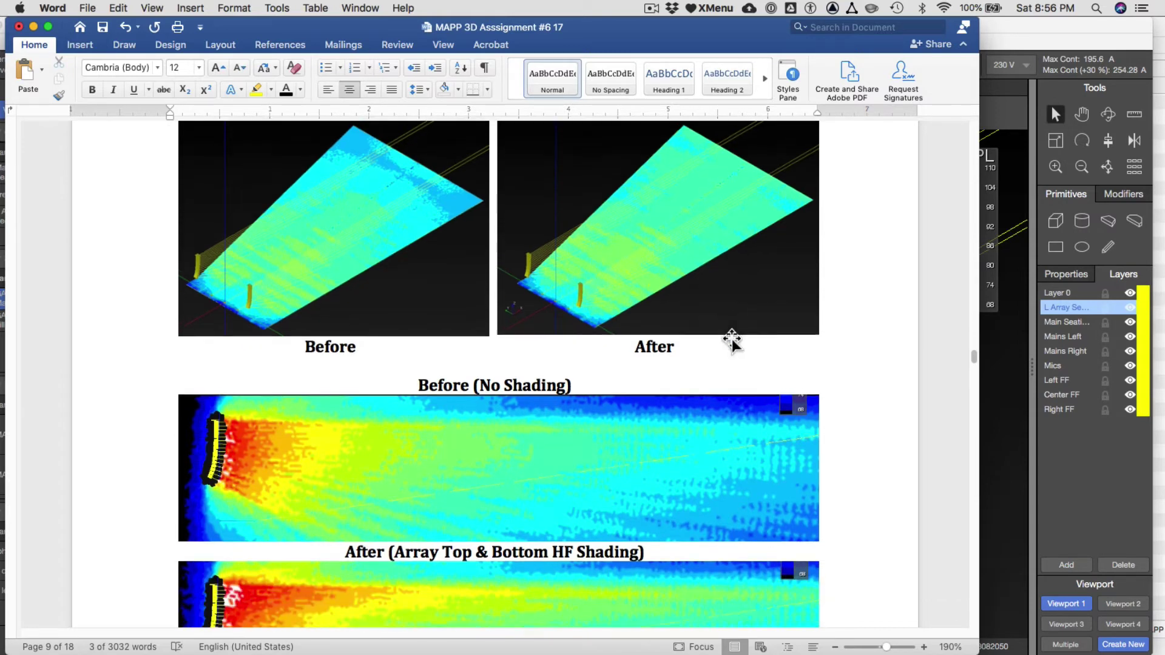
{"action": "scroll", "coordinate": [732, 339], "scroll_direction": "down", "scroll_amount": 10}
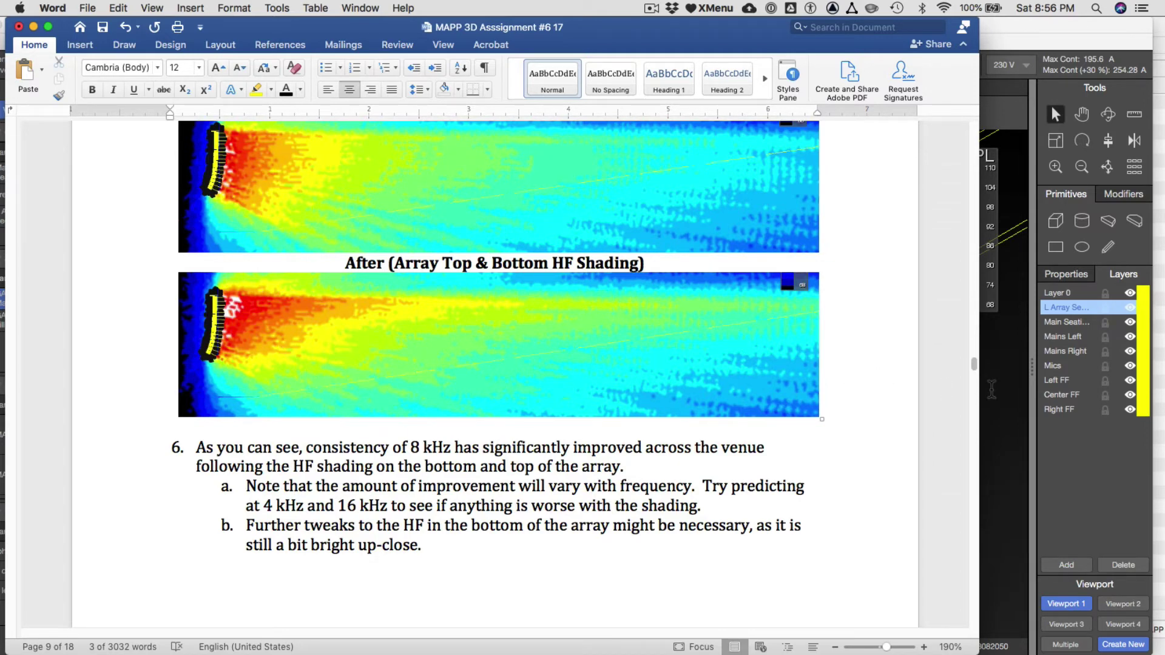
Switch back to MAPP 3D and hide the left array section layer to expose the seating plane's prediction
{"action": "left_click", "coordinate": [1049, 449]}
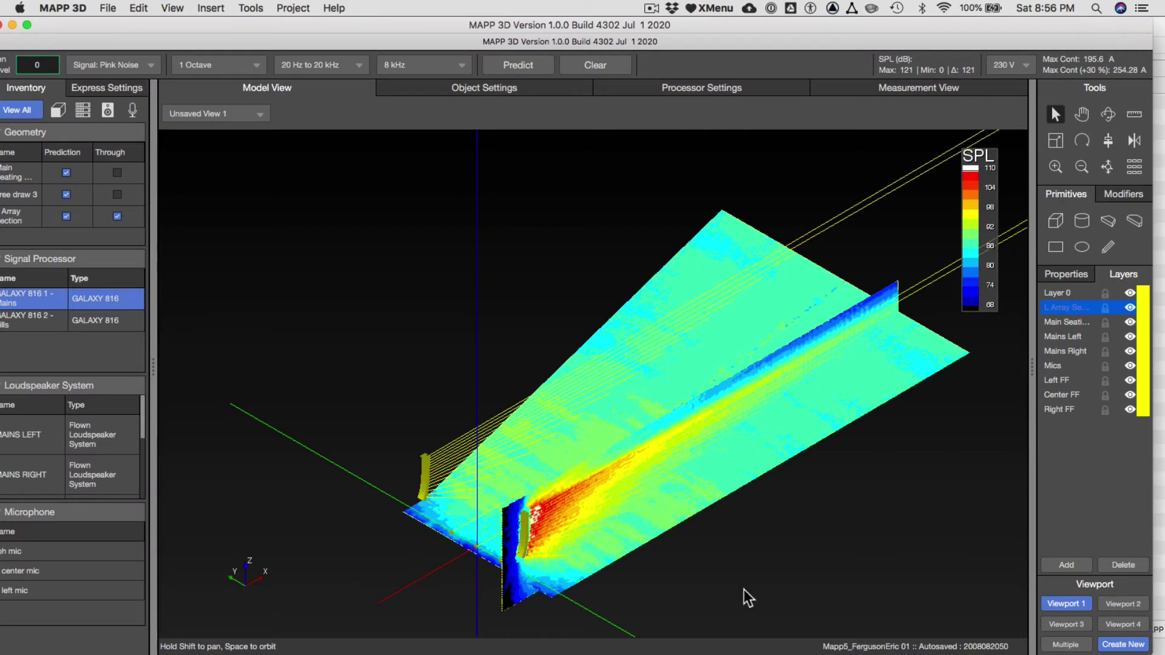
{"action": "left_click", "coordinate": [1130, 307]}
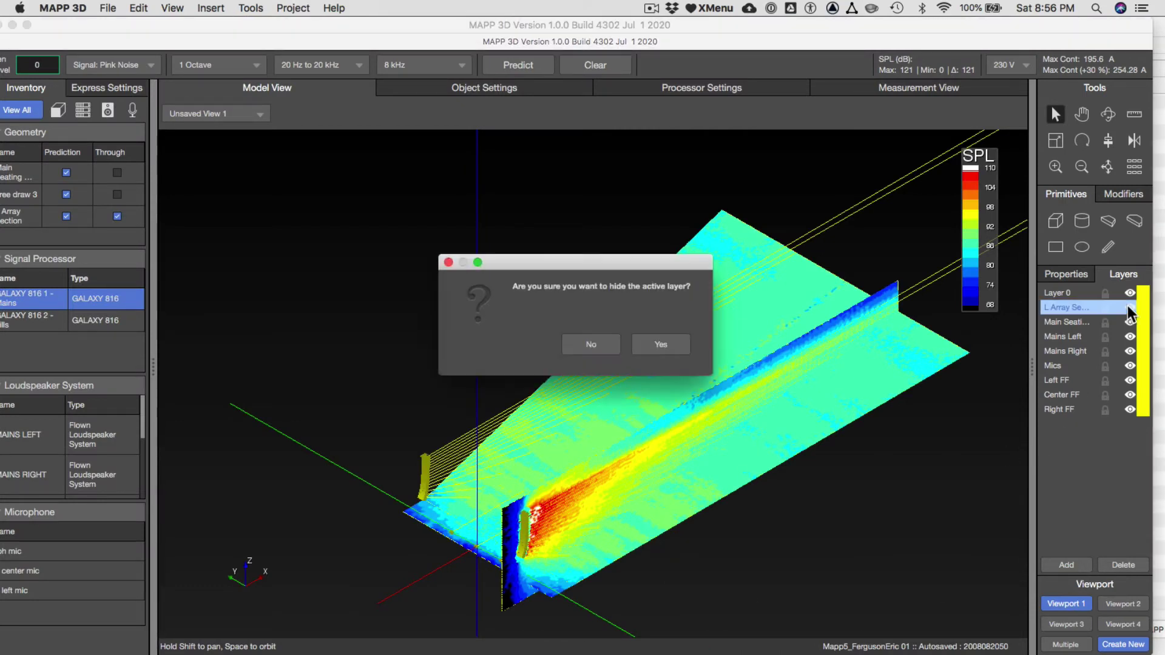
{"action": "left_click", "coordinate": [660, 346]}
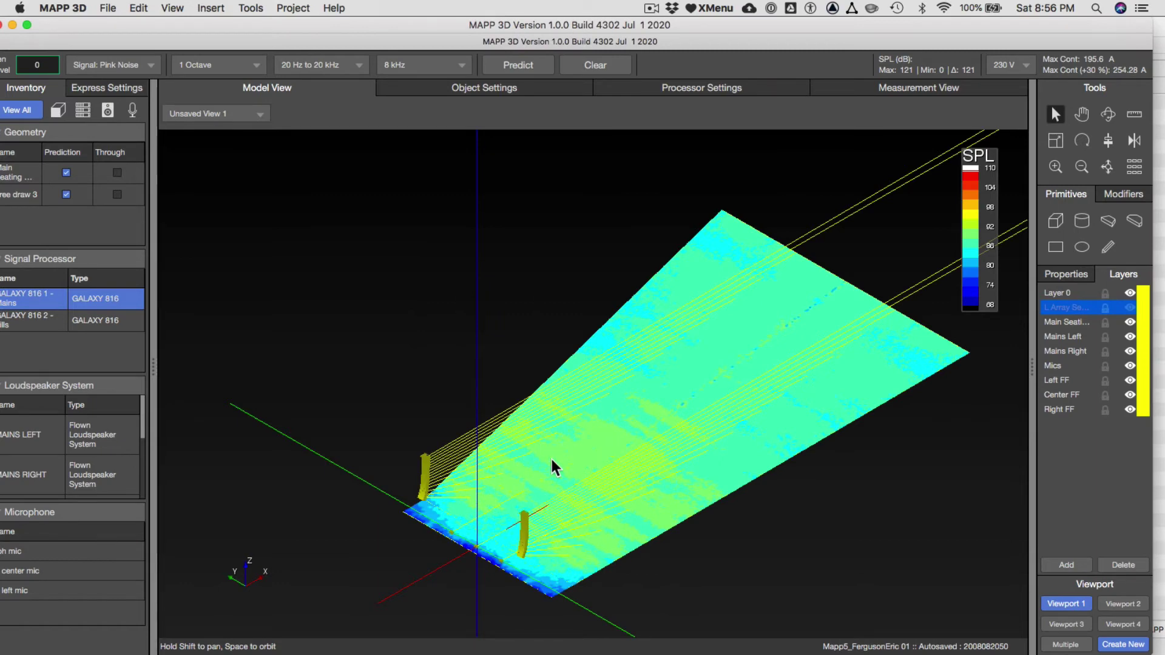
In the Word assignment, read item 7's screenshot instructions with the example image and the optional front fill realignment section
{"action": "key", "text": "super+Tab"}
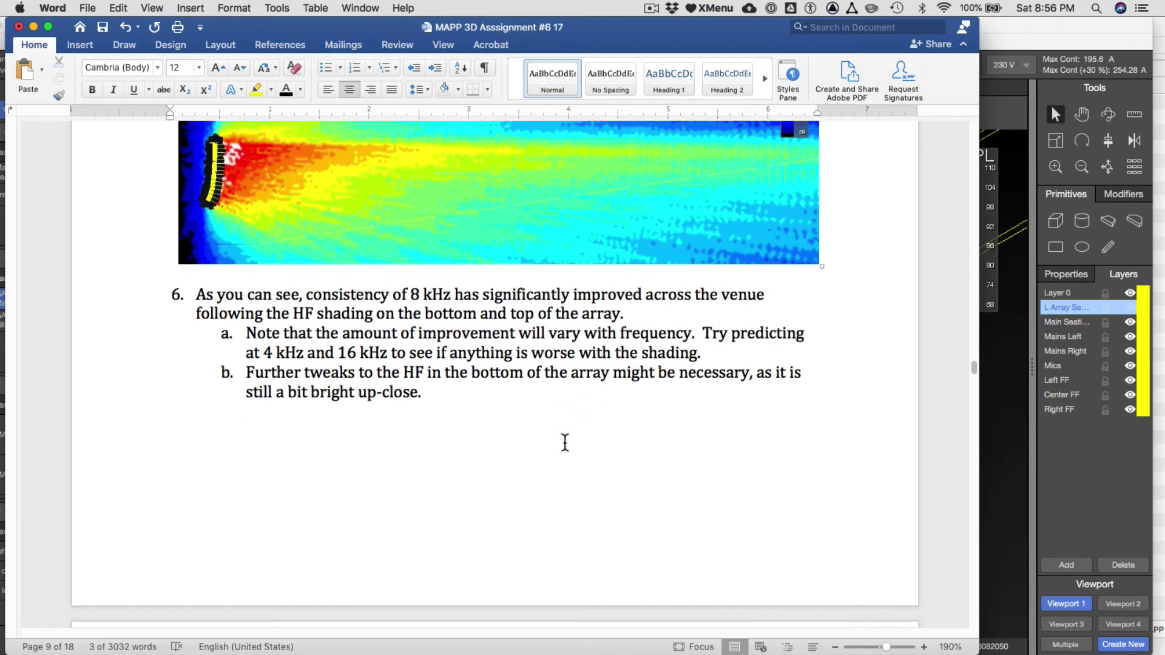
{"action": "scroll", "coordinate": [565, 442], "scroll_direction": "down", "scroll_amount": 5}
{"action": "scroll", "coordinate": [564, 442], "scroll_direction": "down", "scroll_amount": 5}
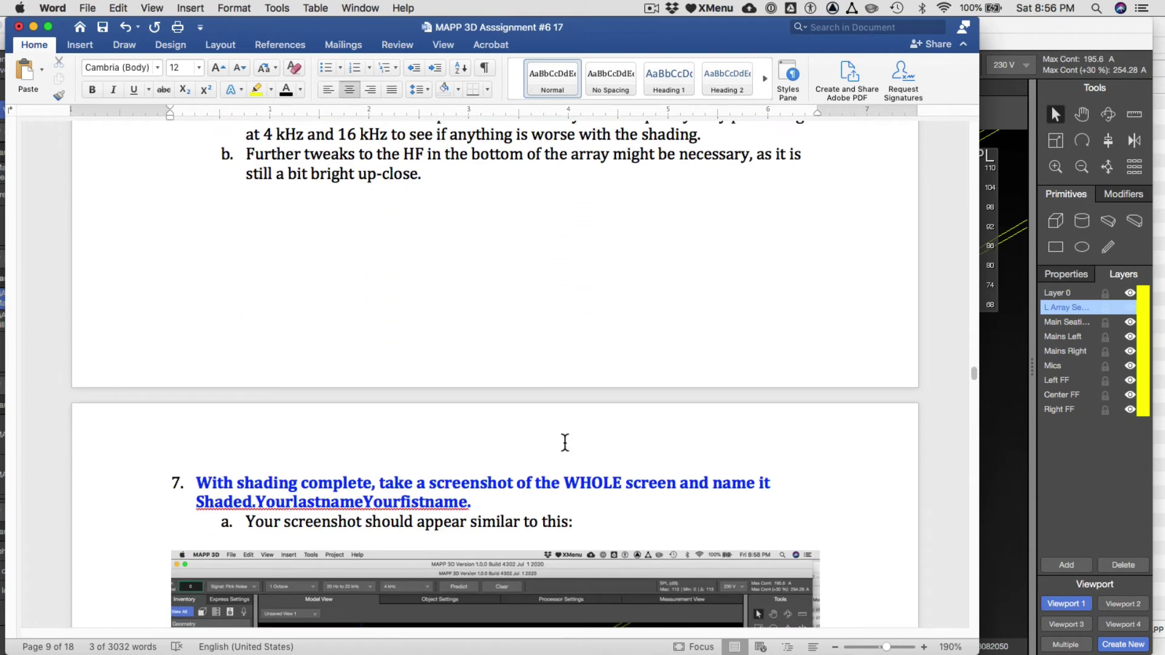
{"action": "scroll", "coordinate": [565, 443], "scroll_direction": "down", "scroll_amount": 6}
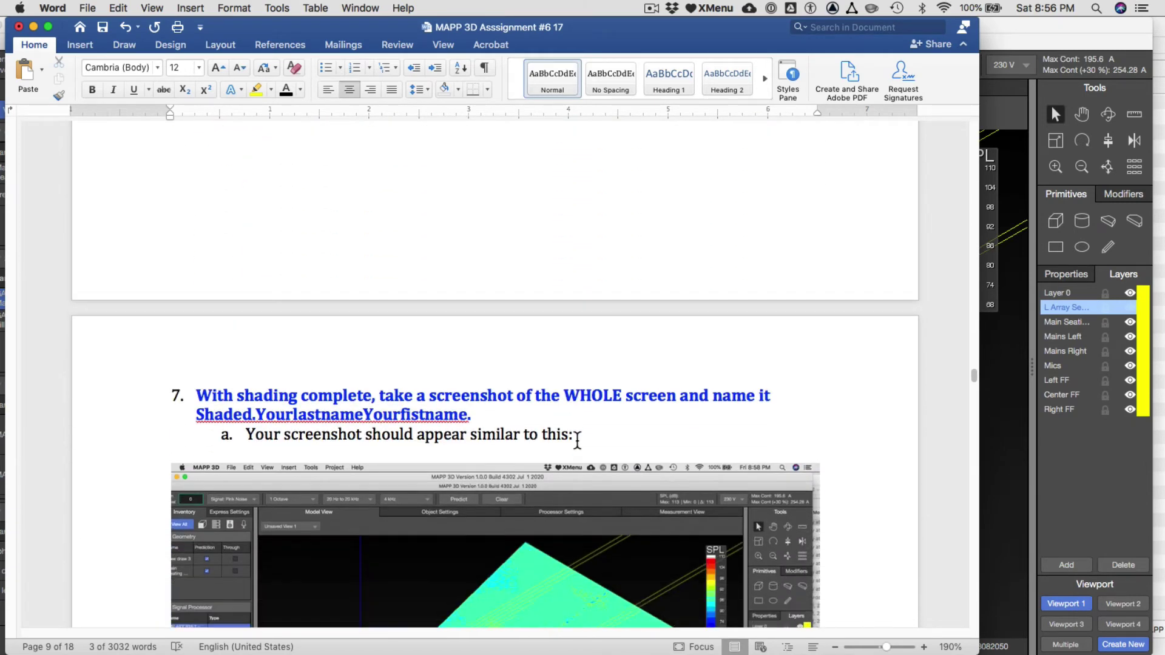
{"action": "scroll", "coordinate": [577, 443], "scroll_direction": "down", "scroll_amount": 7}
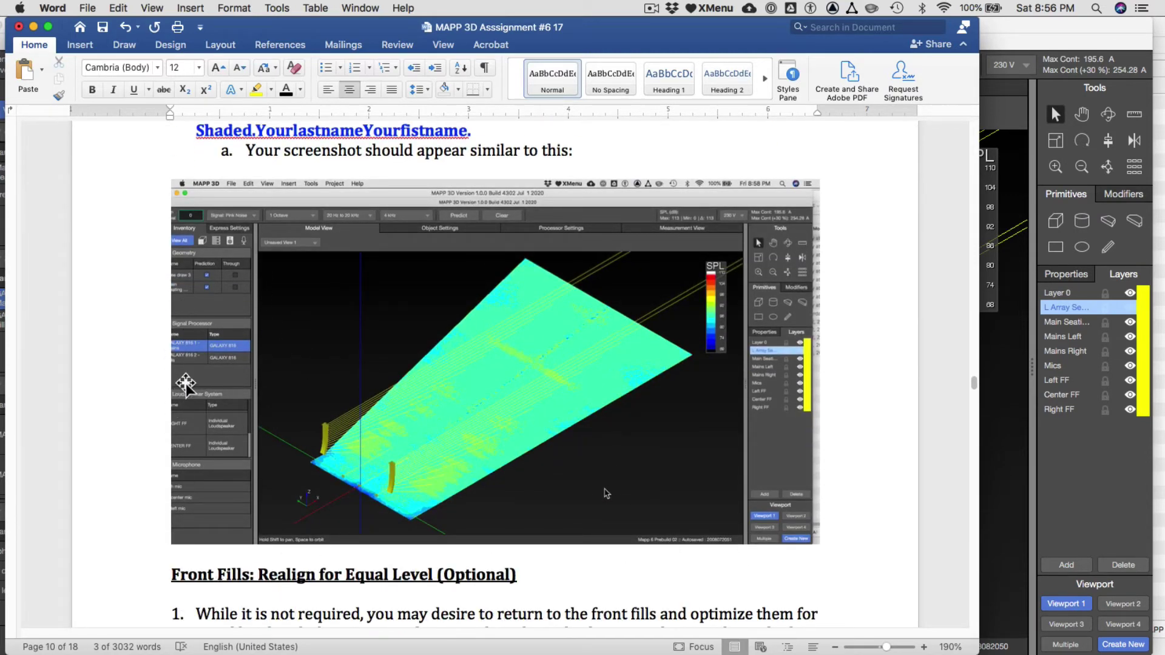
{"action": "scroll", "coordinate": [775, 497], "scroll_direction": "up", "scroll_amount": 3}
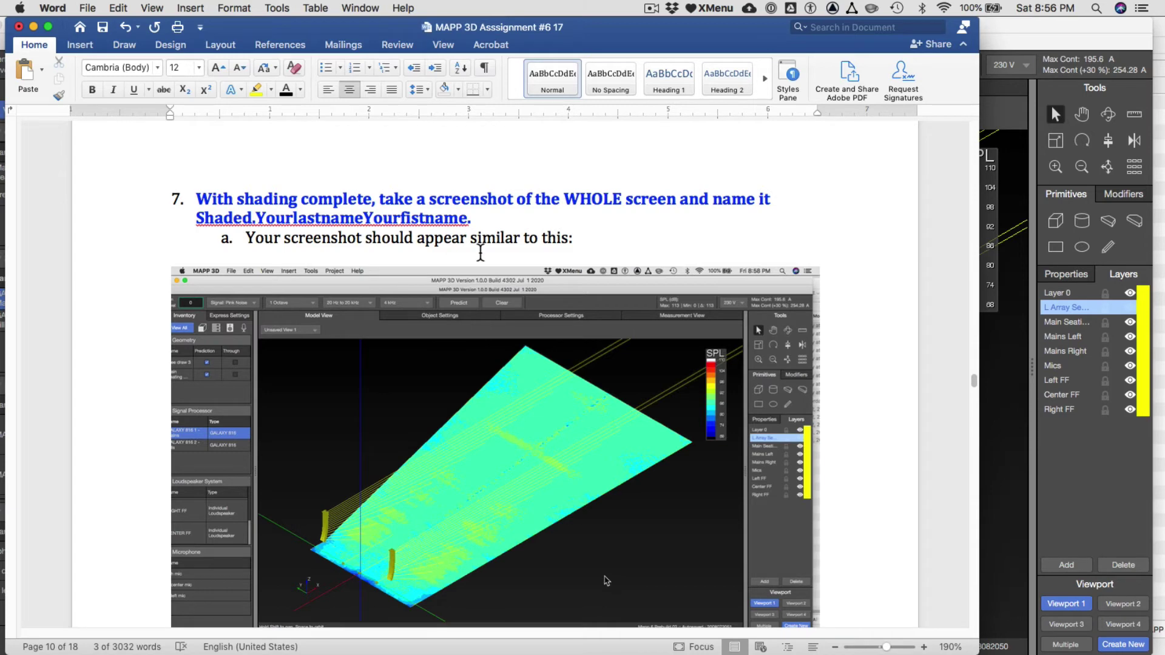
{"action": "scroll", "coordinate": [479, 252], "scroll_direction": "down", "scroll_amount": 3}
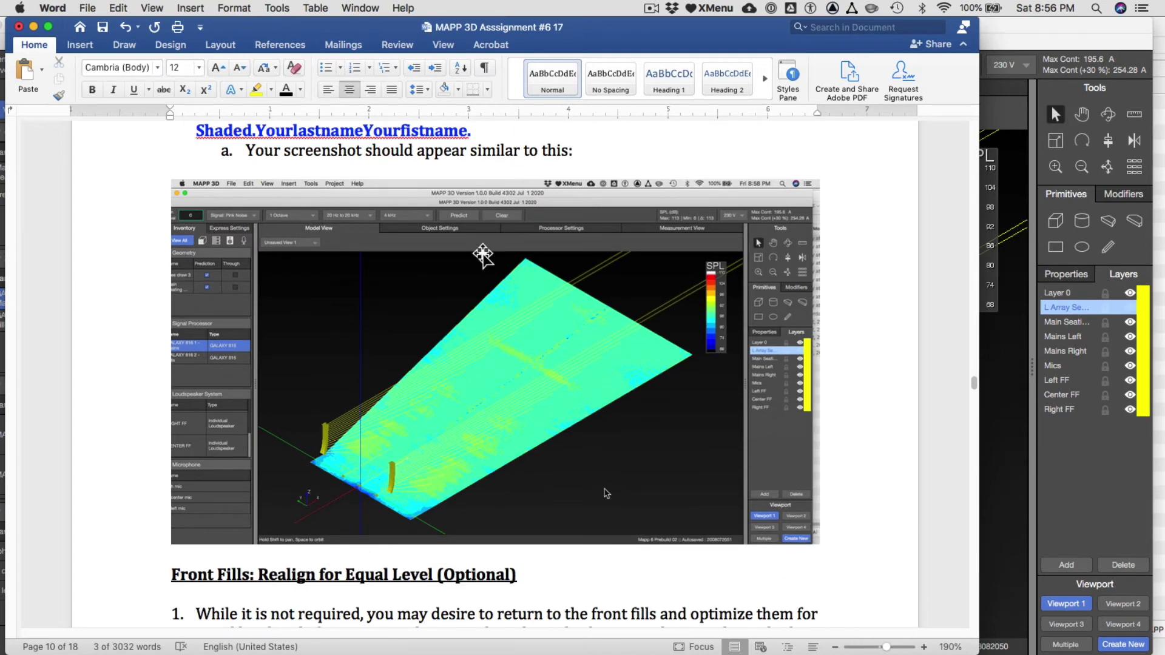
{"action": "scroll", "coordinate": [484, 253], "scroll_direction": "down", "scroll_amount": 8}
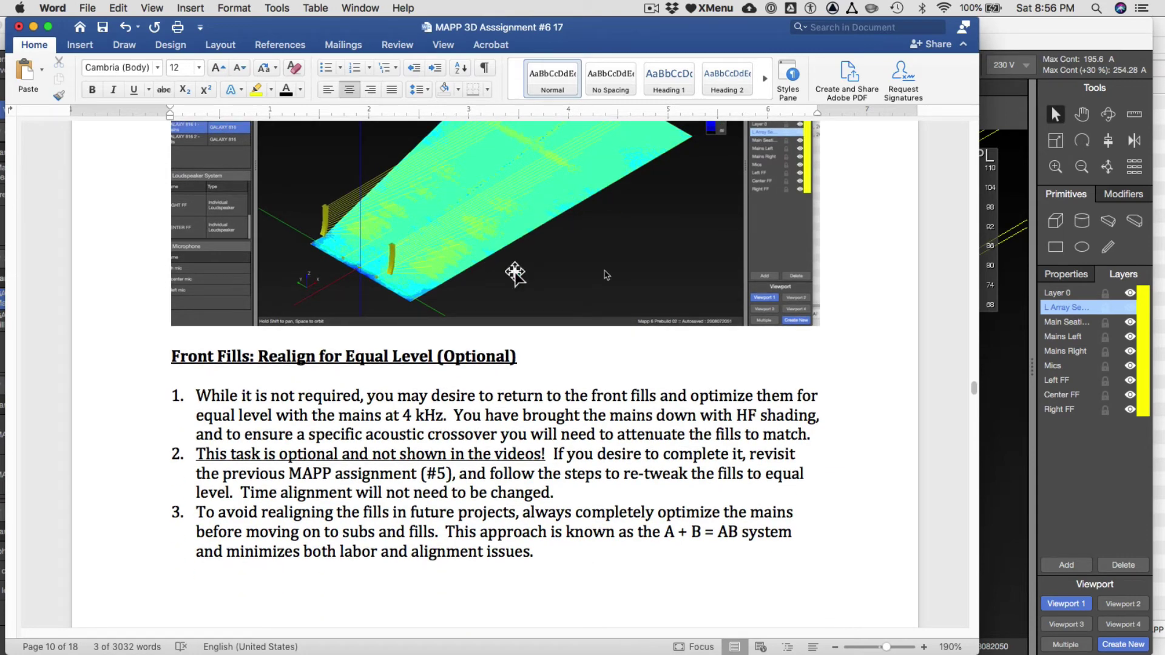
Return to MAPP 3D and examine coverage around the front fills up close and from above in Viewport 2
{"action": "left_click", "coordinate": [1022, 410]}
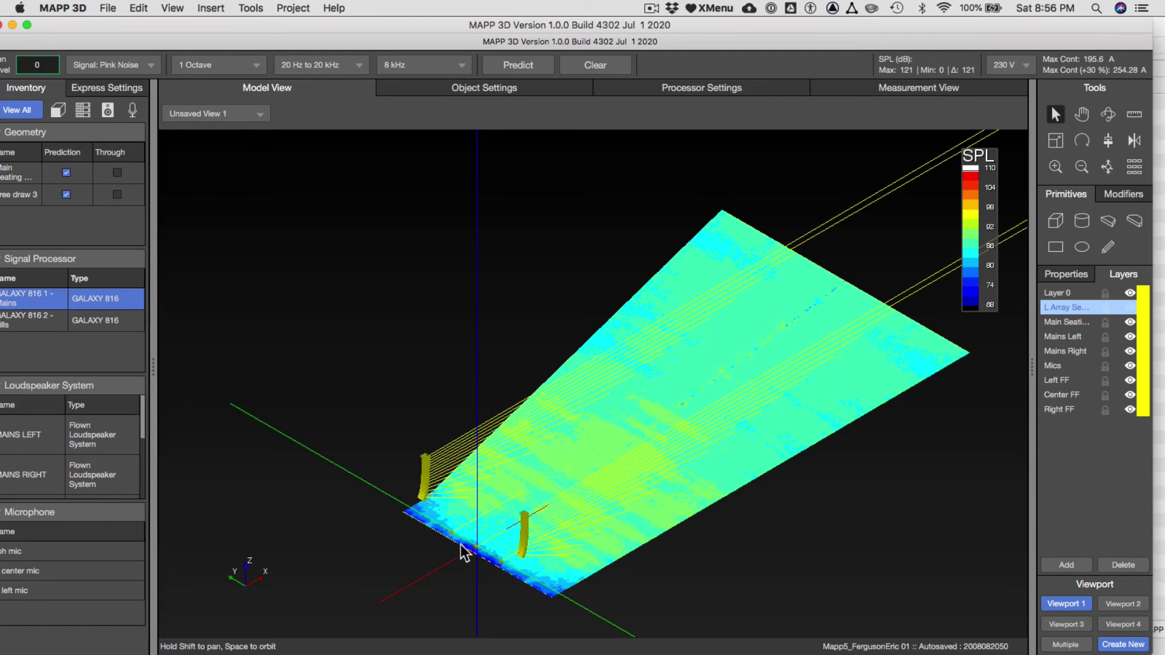
{"action": "scroll", "coordinate": [507, 479], "scroll_direction": "up", "scroll_amount": 5}
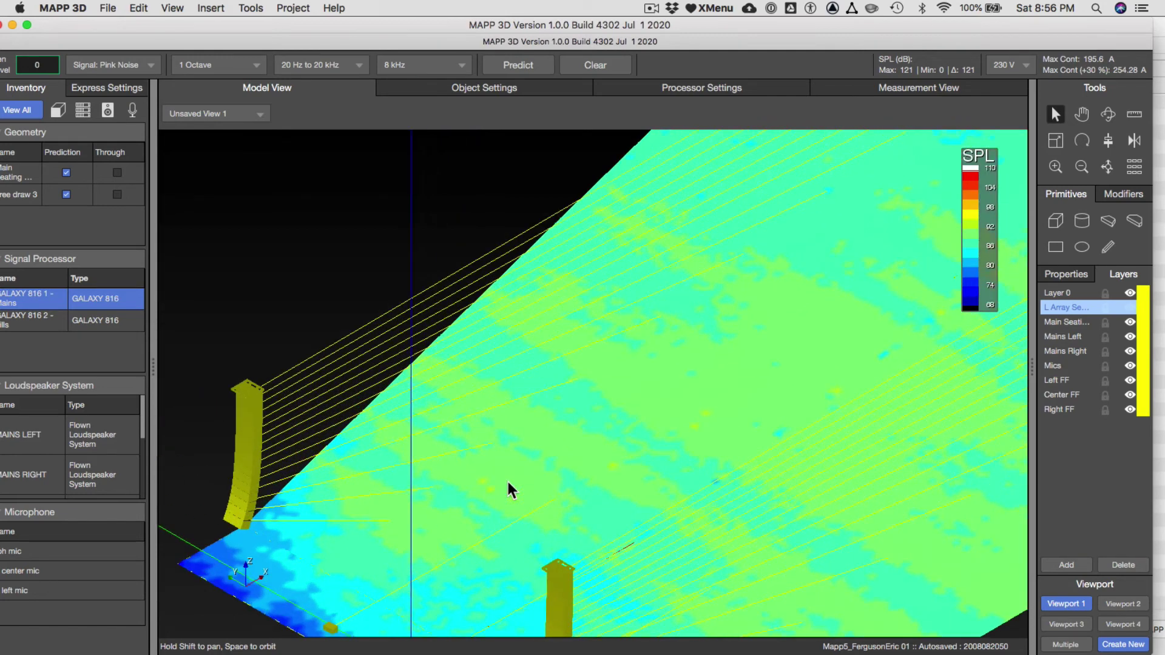
{"action": "left_click_drag", "start_coordinate": [291, 307], "coordinate": [307, 106], "text": "shift"}
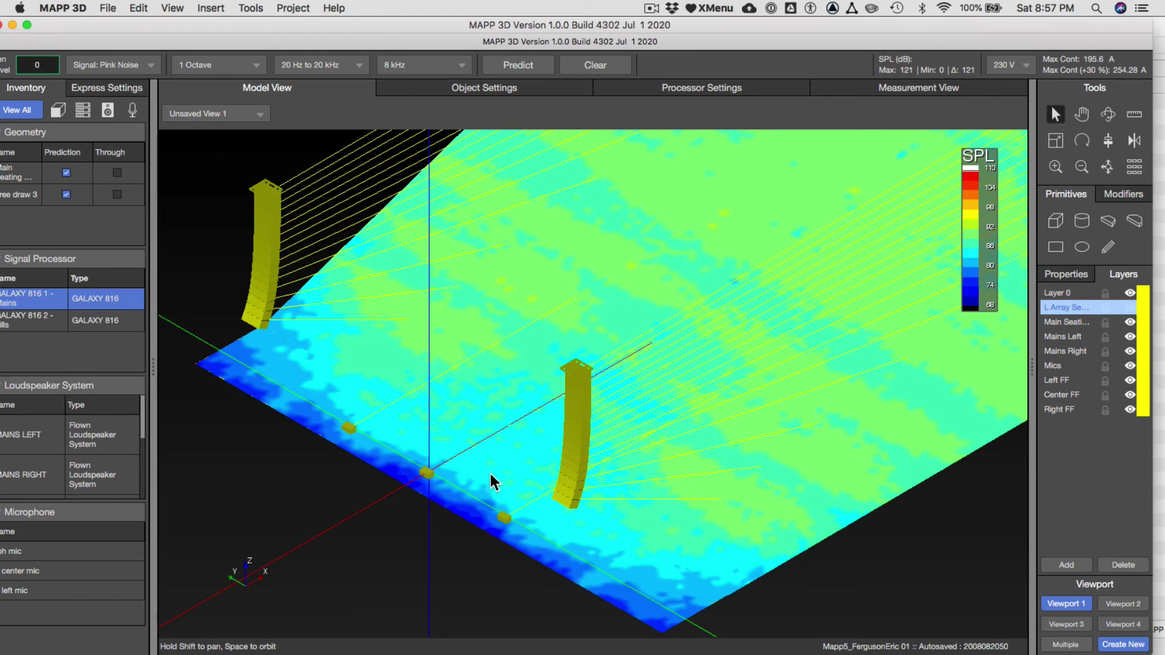
{"action": "left_click", "coordinate": [1119, 603]}
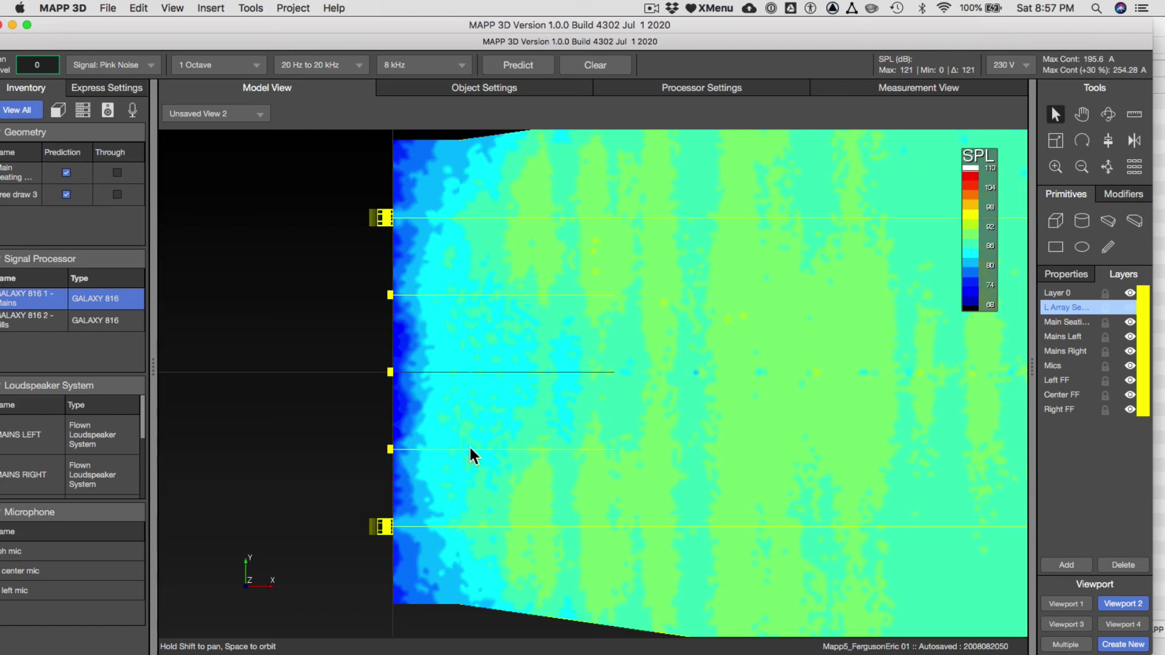
Reread the optional front fill notes in the Word assignment and highlight item 3 about optimizing the mains first
{"action": "key", "text": "super+Tab"}
{"action": "scroll", "coordinate": [481, 464], "scroll_direction": "up", "scroll_amount": 1}
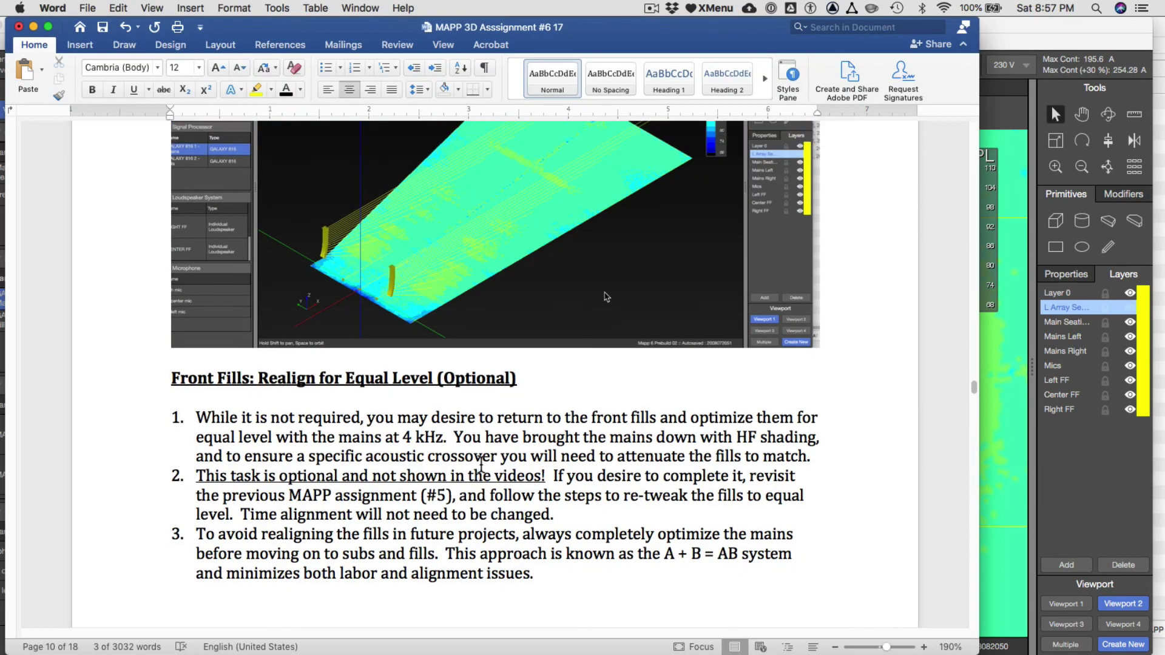
{"action": "scroll", "coordinate": [481, 464], "scroll_direction": "down", "scroll_amount": 2}
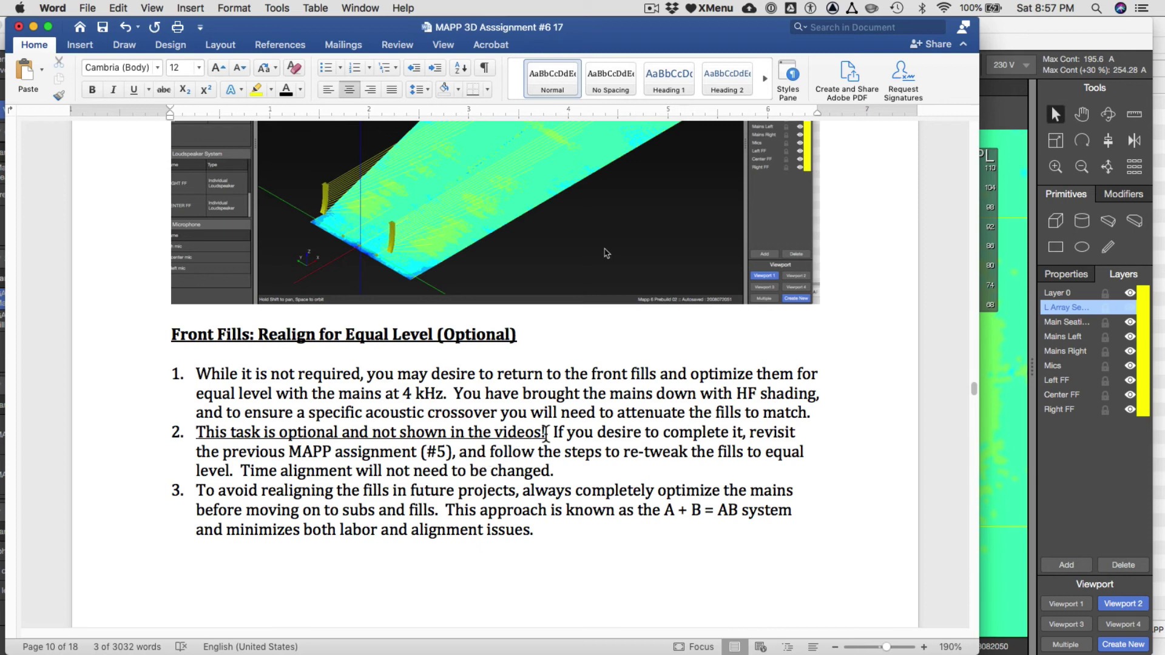
{"action": "scroll", "coordinate": [550, 433], "scroll_direction": "down", "scroll_amount": 1}
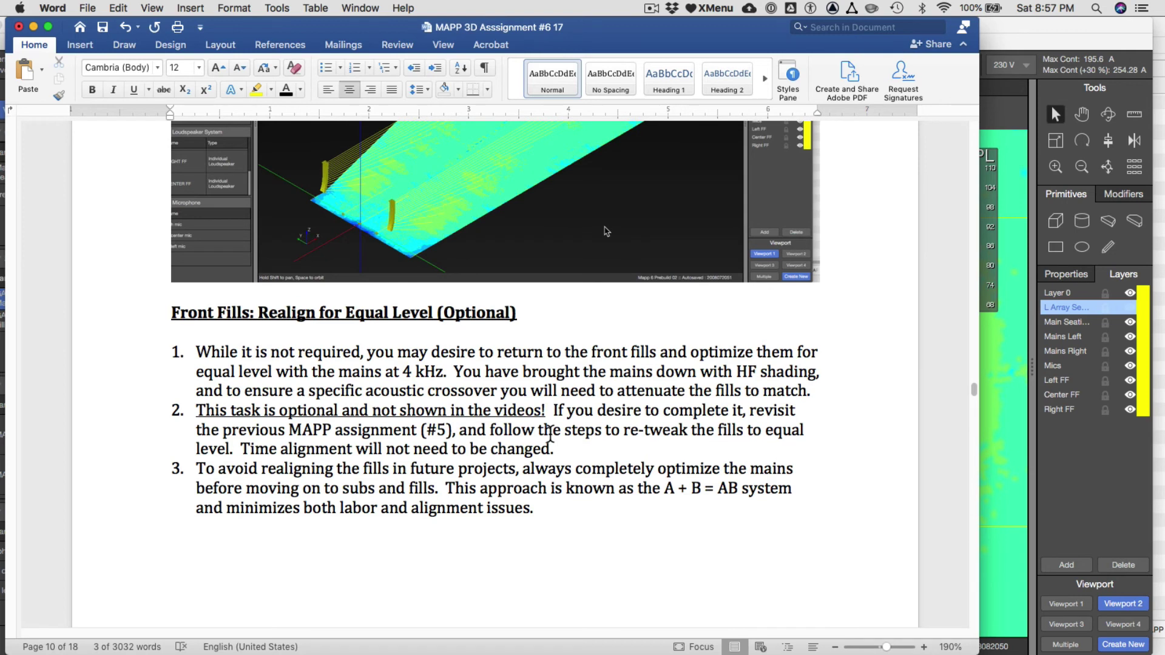
{"action": "scroll", "coordinate": [550, 433], "scroll_direction": "down", "scroll_amount": 1}
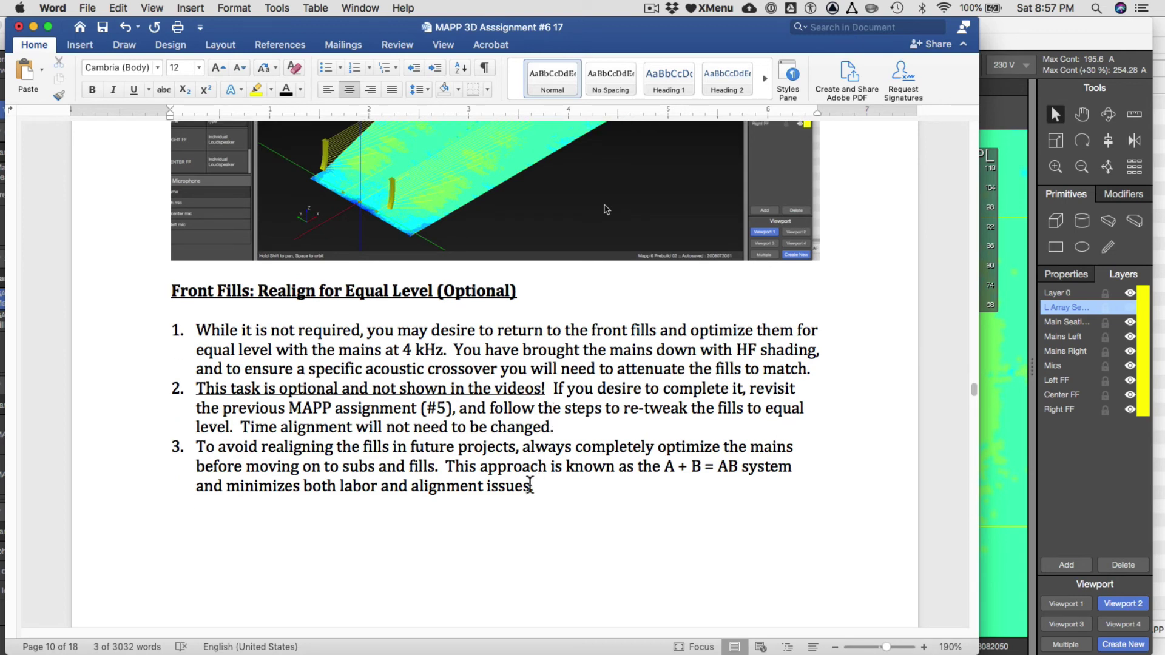
{"action": "left_click_drag", "start_coordinate": [529, 485], "coordinate": [194, 449]}
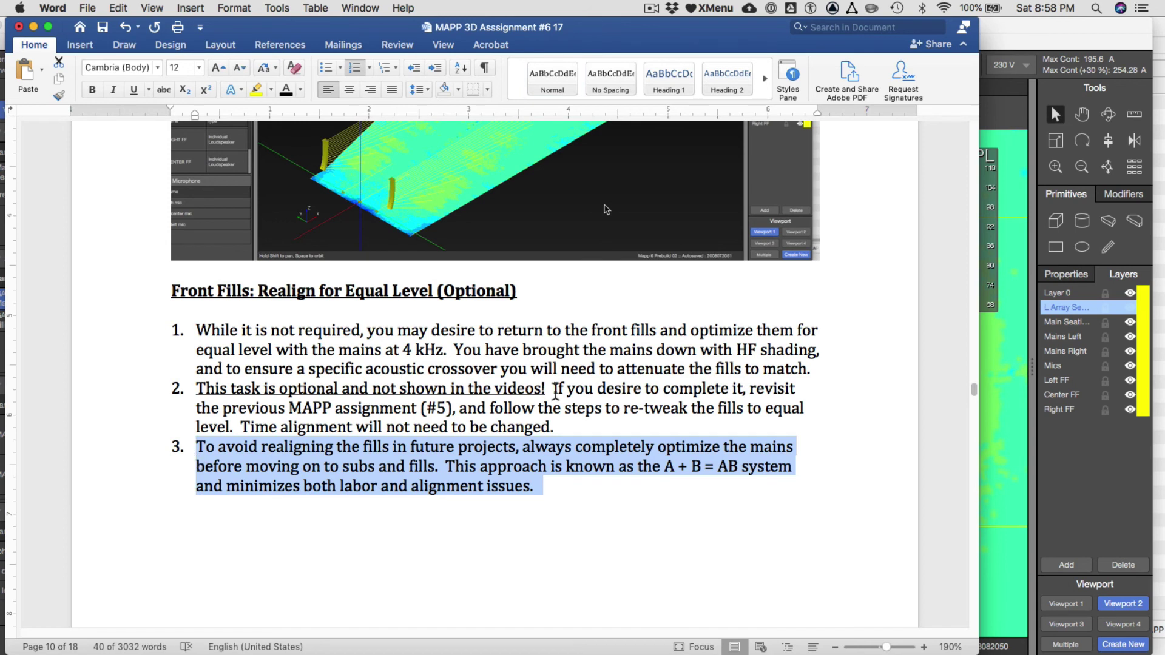
{"action": "scroll", "coordinate": [554, 392], "scroll_direction": "up", "scroll_amount": 4}
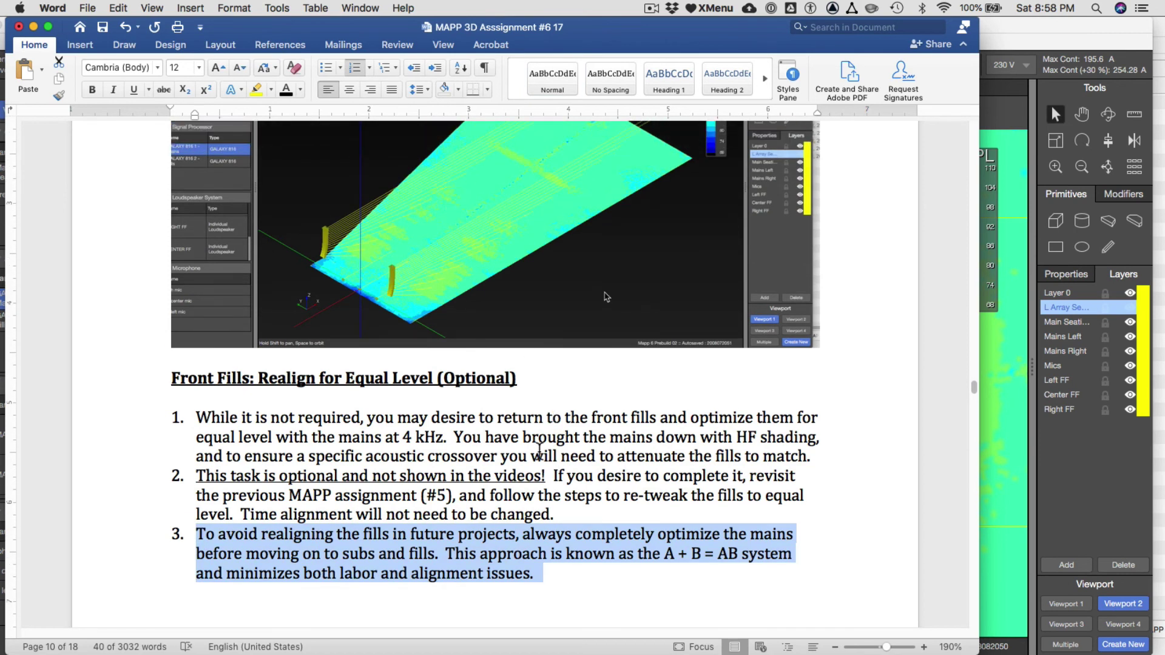
Compare the example coverage image with the optional front fill realignment notes, and clear the text selection on item 3
{"action": "scroll", "coordinate": [819, 480], "scroll_direction": "up", "scroll_amount": 1}
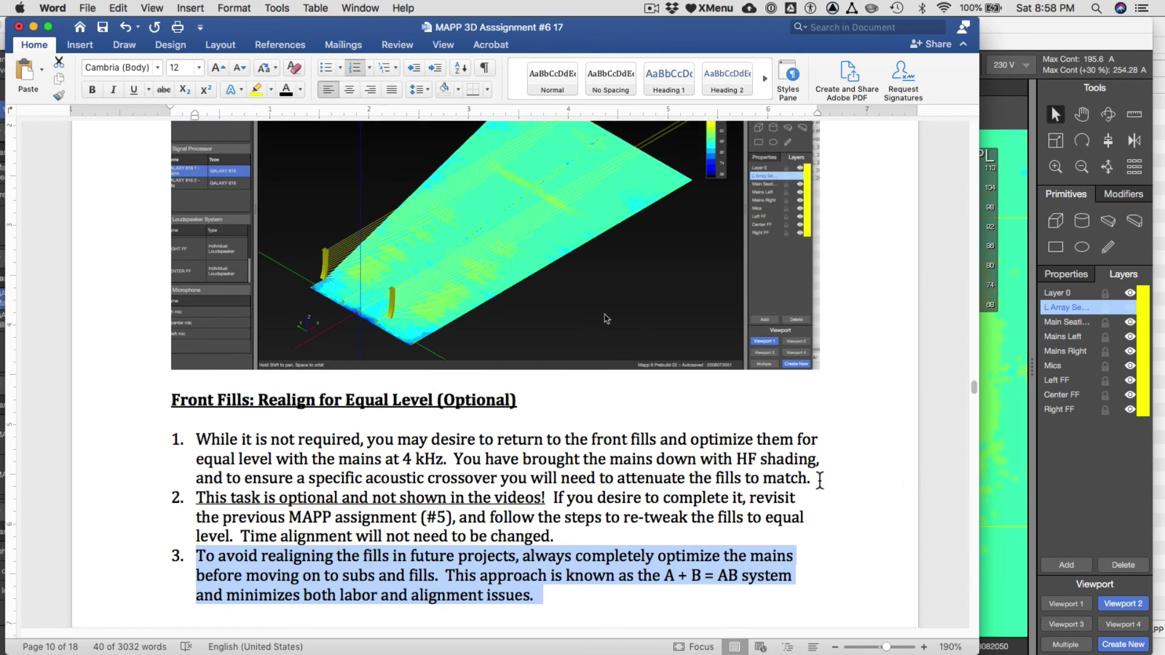
{"action": "scroll", "coordinate": [462, 256], "scroll_direction": "up", "scroll_amount": 1}
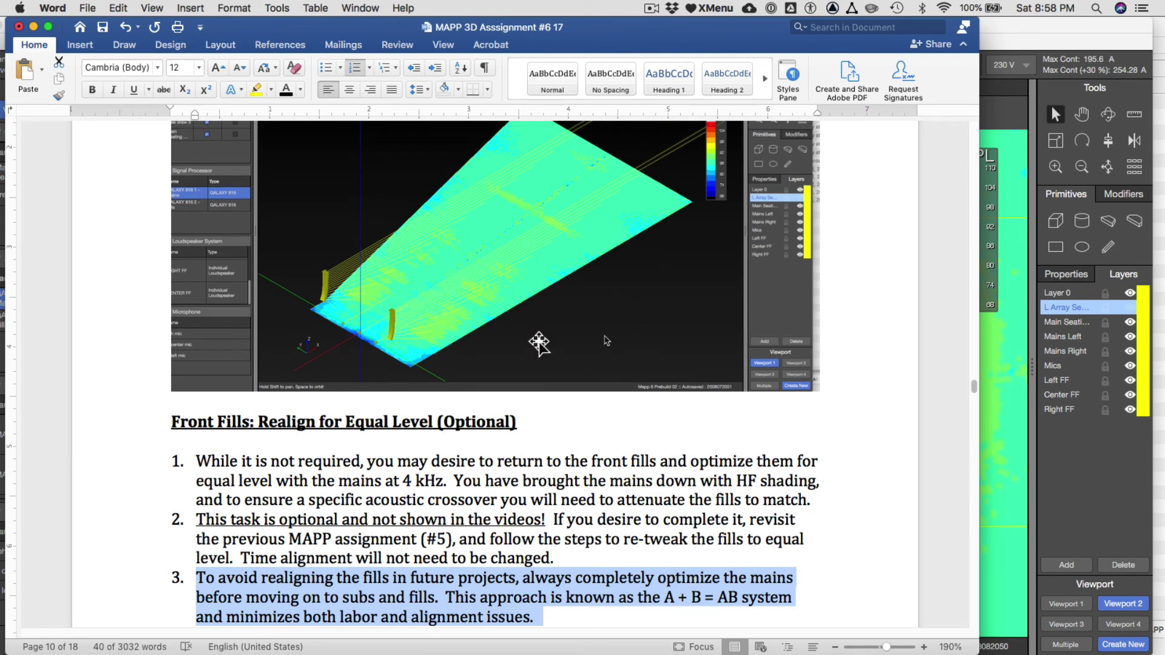
{"action": "scroll", "coordinate": [540, 328], "scroll_direction": "down", "scroll_amount": 1}
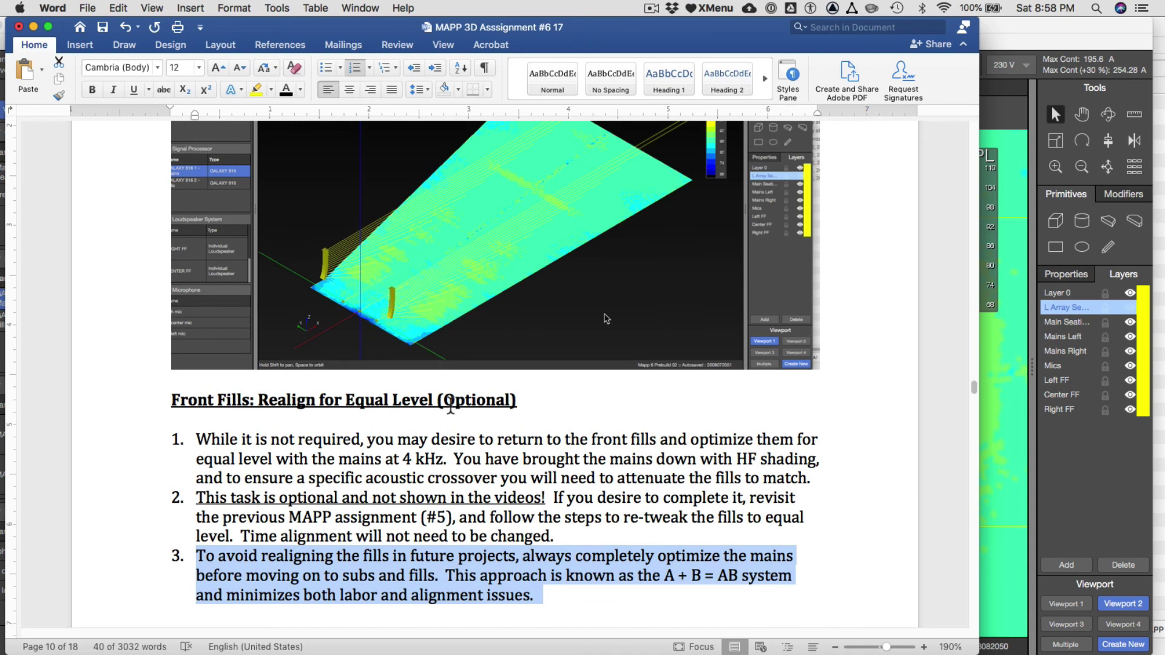
{"action": "left_click", "coordinate": [693, 587]}
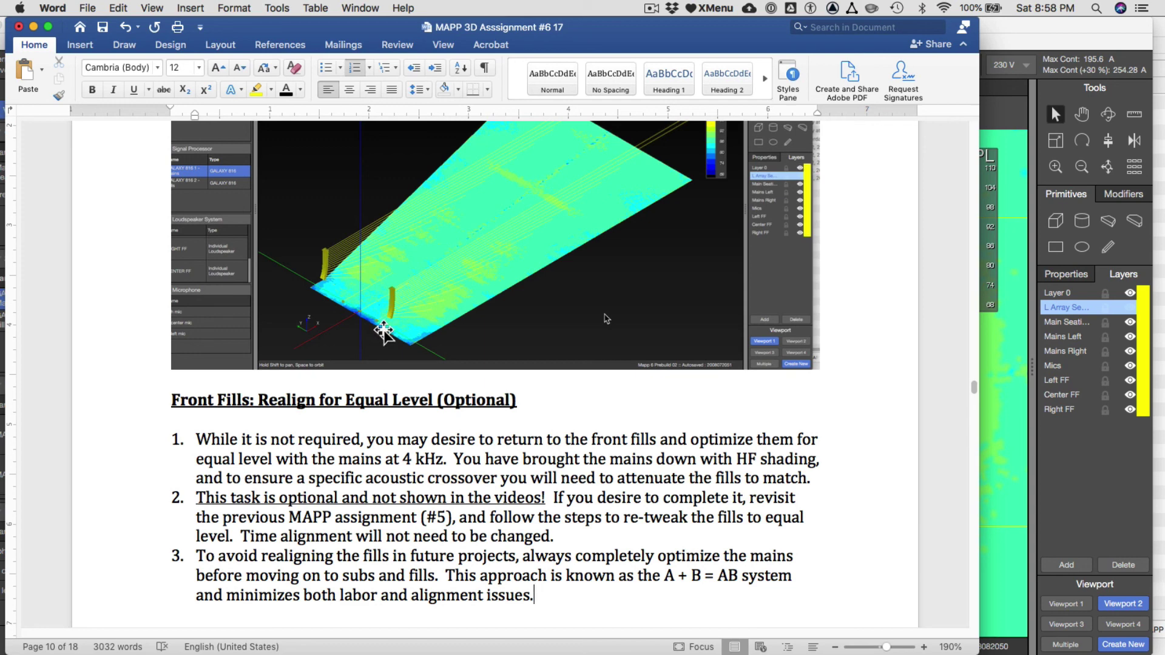
{"action": "scroll", "coordinate": [376, 301], "scroll_direction": "down", "scroll_amount": 1}
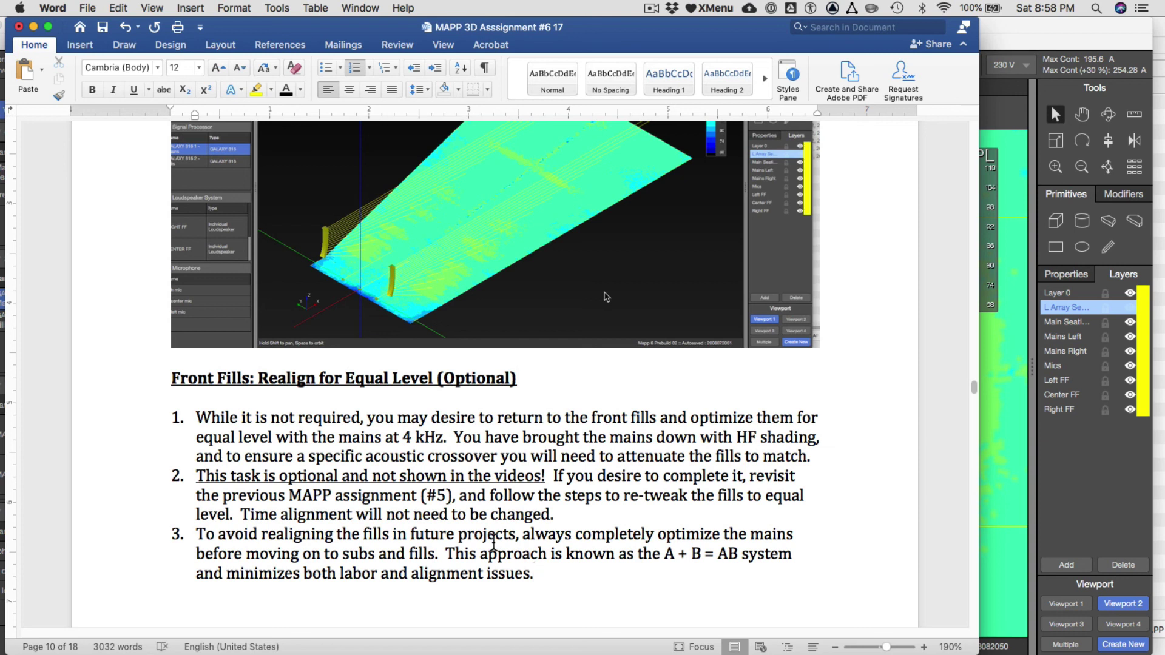
{"action": "scroll", "coordinate": [522, 555], "scroll_direction": "down", "scroll_amount": 15}
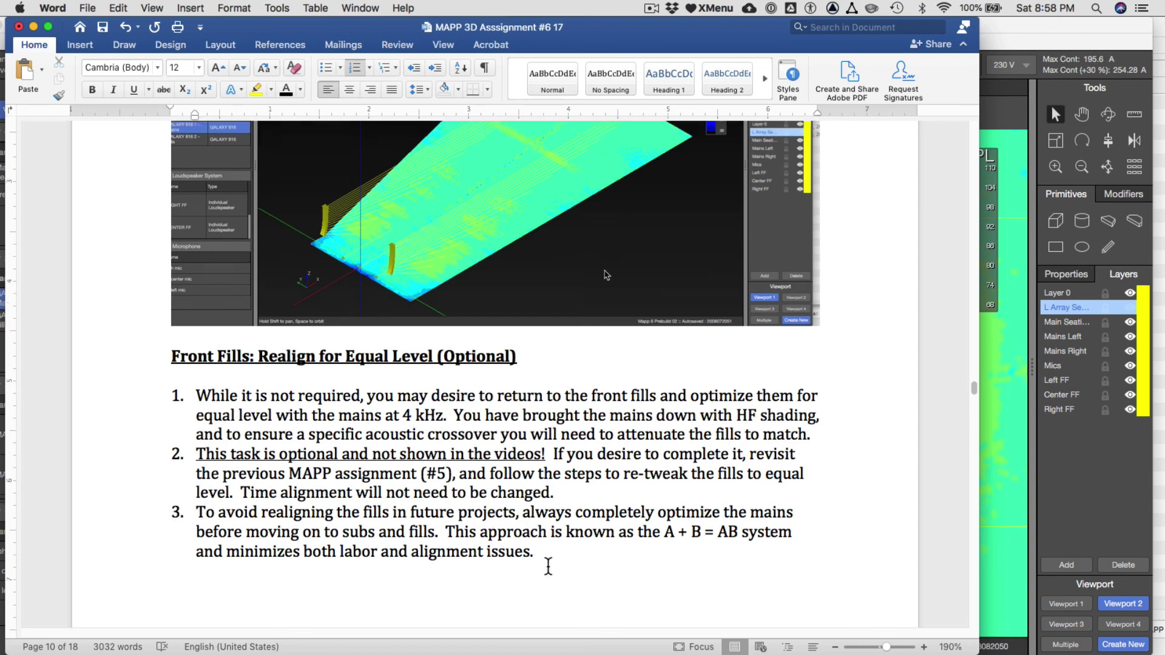